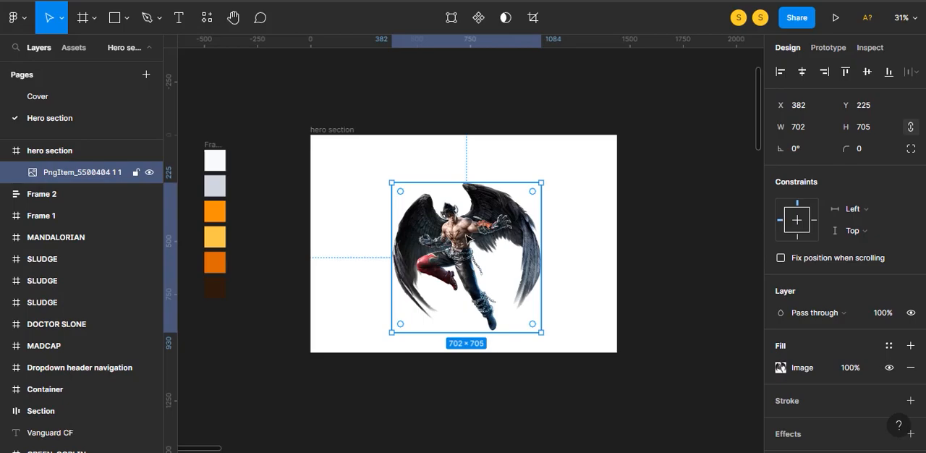
- Shift the winged character right and bring in the teal cloud image, aligned with the top edge of the hero section frame
drag(468, 239, 486, 236)
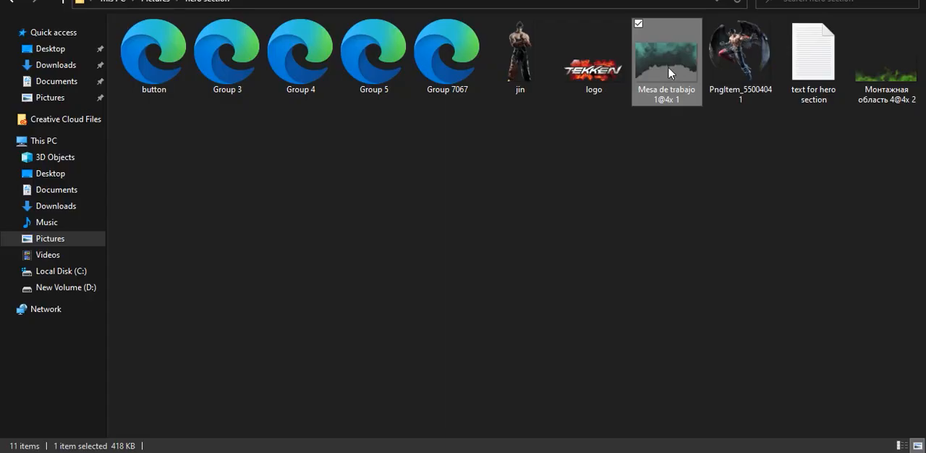
drag(670, 73, 478, 240)
drag(575, 194, 559, 187)
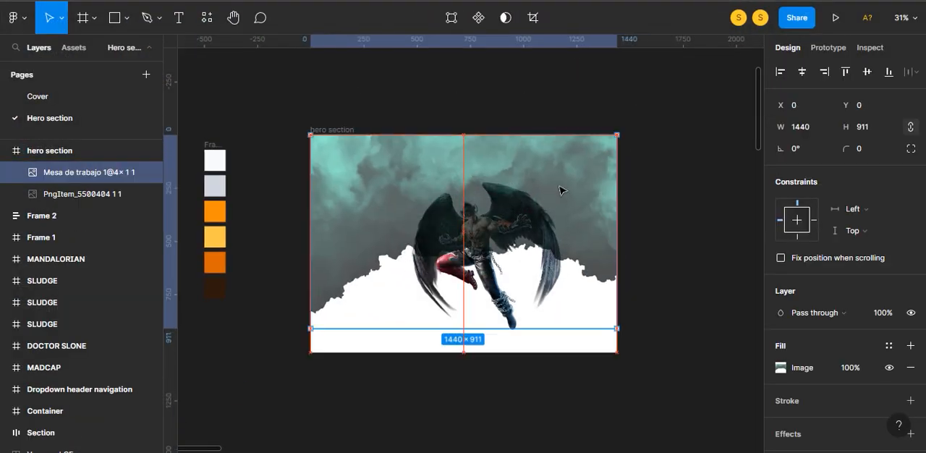
- Send the teal cloud image behind the winged character
click(652, 176)
click(489, 240)
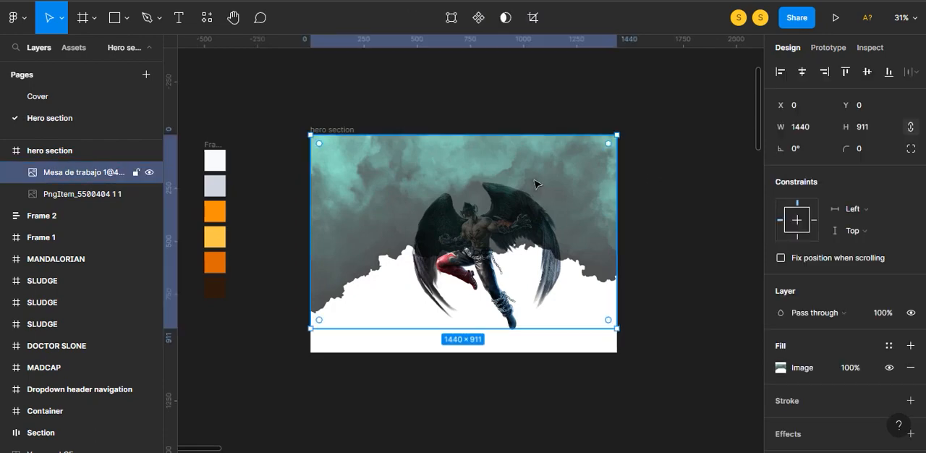
key(ctrl+bracketleft)
click(632, 196)
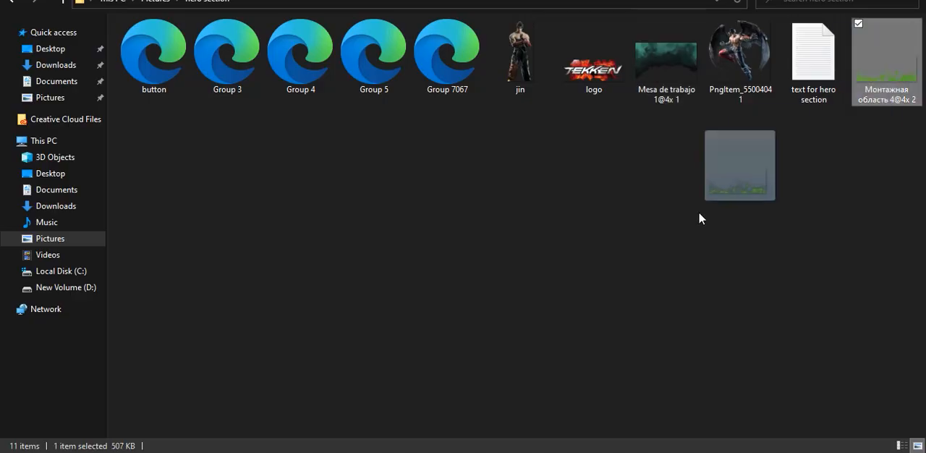
- Place the green smoke image along the hero section's bottom edge and move the winged character to X 568, Y 206
drag(699, 217, 448, 288)
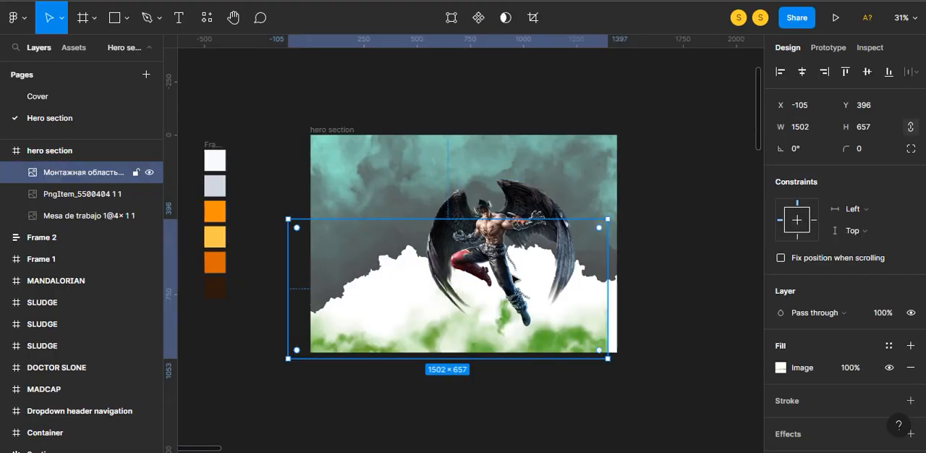
mouse_move(462, 340)
mouse_down()
mouse_move(493, 317)
mouse_move(479, 334)
mouse_up()
click(641, 233)
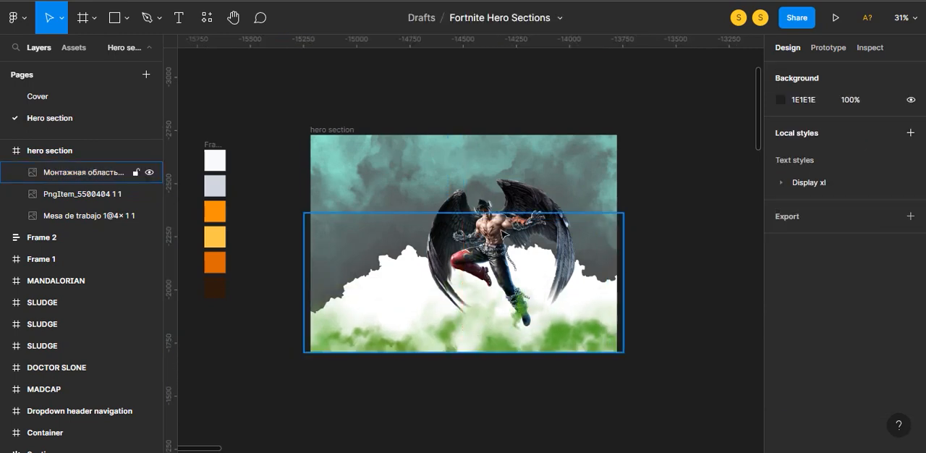
click(506, 202)
drag(516, 194, 524, 198)
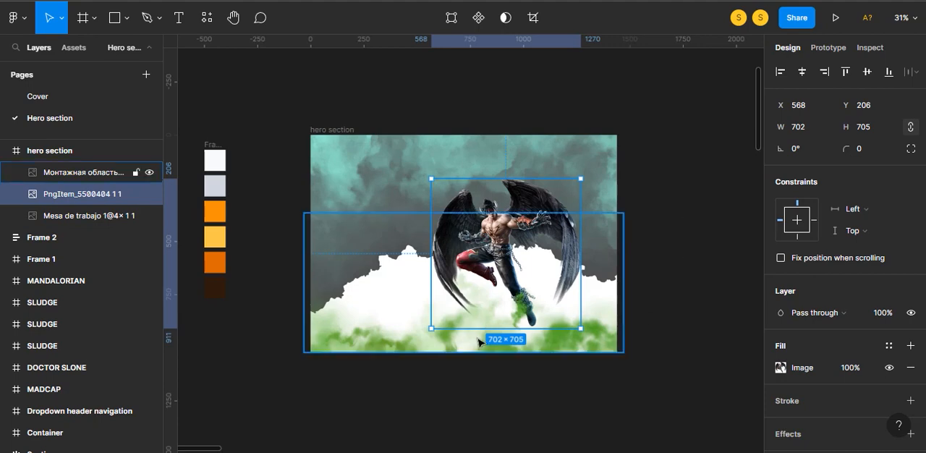
- Adjust the green smoke image: lower exposure, contrast, temperature, tint and shadows, and raise saturation and highlights
click(603, 290)
click(780, 367)
drag(716, 294, 703, 293)
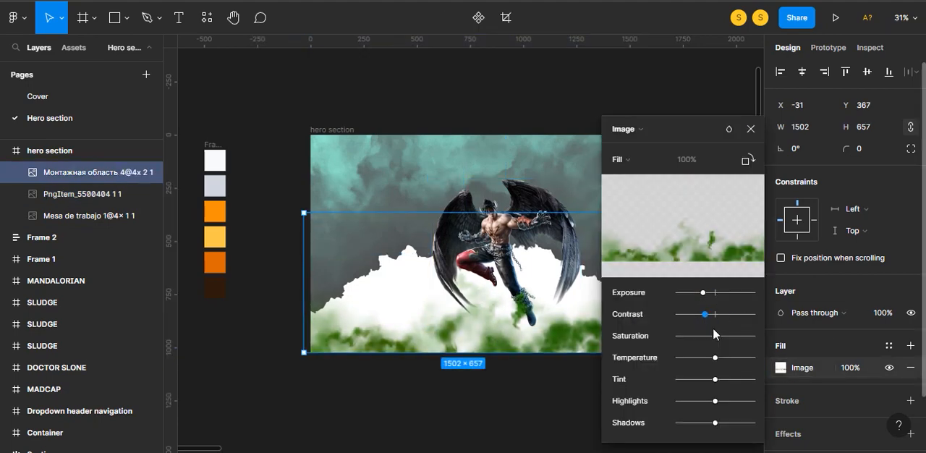
mouse_move(700, 341)
mouse_down()
mouse_move(719, 338)
mouse_move(711, 341)
mouse_up()
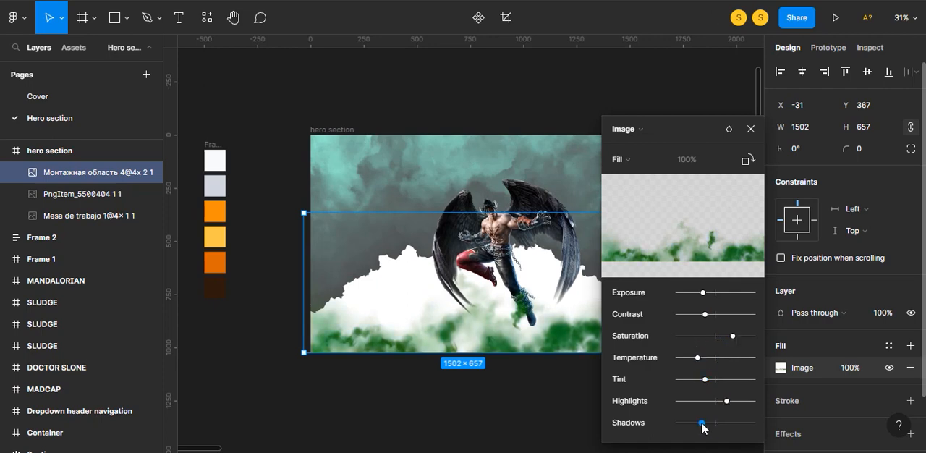
key(Escape)
key(Escape)
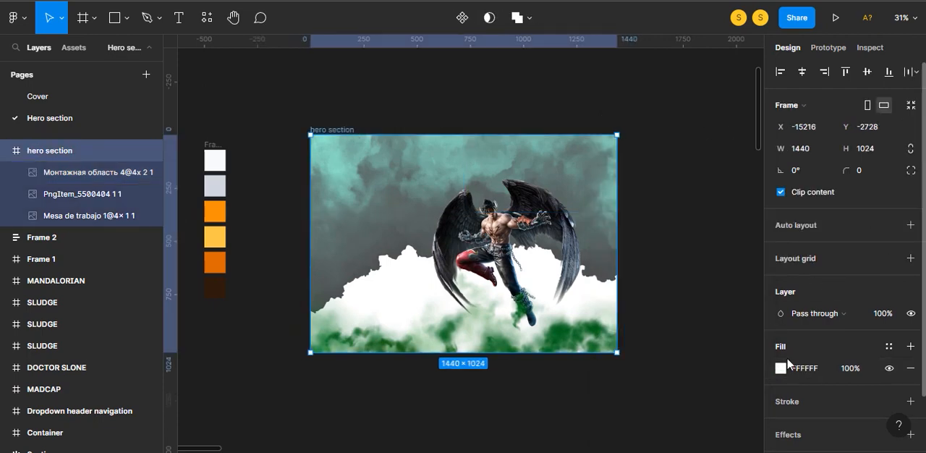
- Set the hero section frame's fill colour to 000000
text(000000)
key(Return)
click(675, 306)
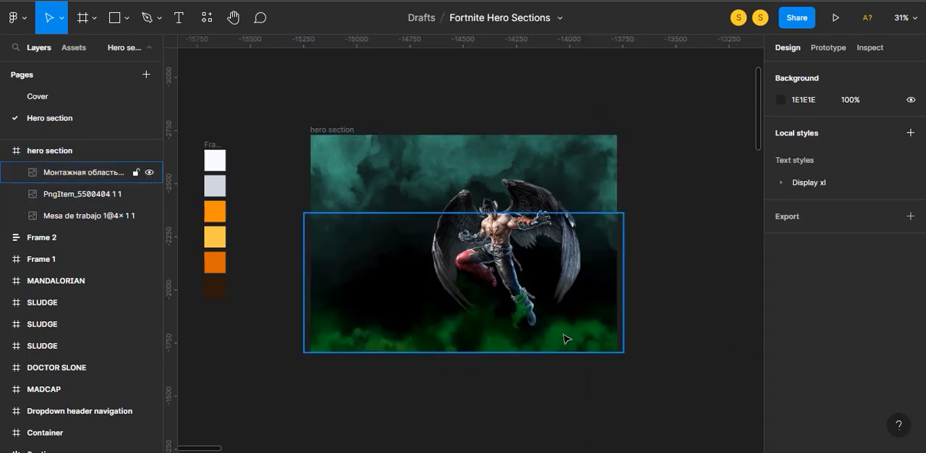
- Raise the green smoke image's highlights slightly and shift its tint further toward green
click(565, 335)
click(781, 368)
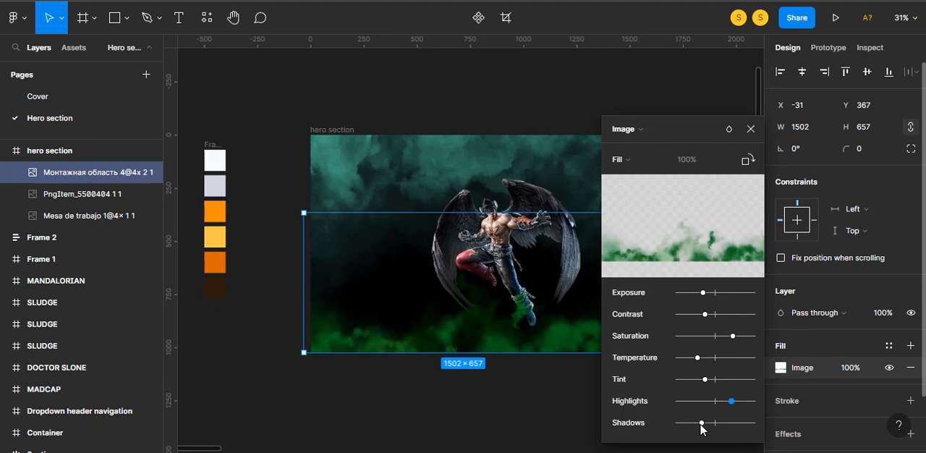
drag(711, 383, 697, 385)
click(750, 128)
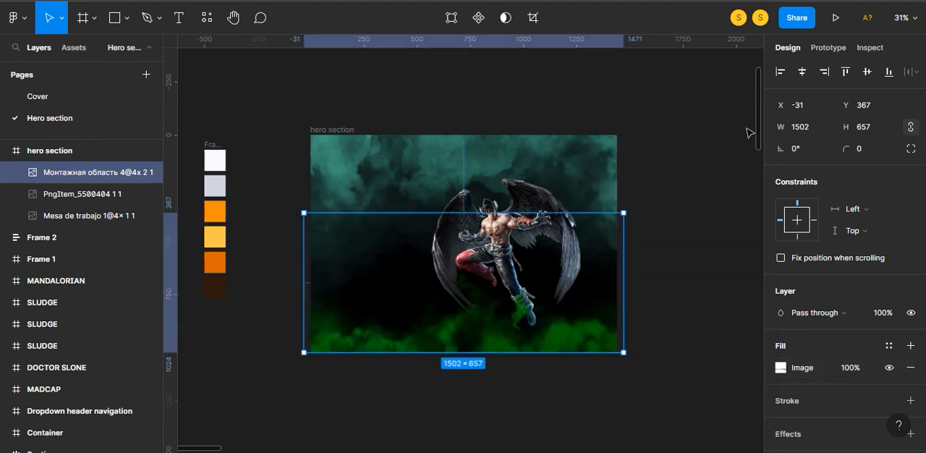
- Lower the exposure of the teal cloud background image slightly
click(87, 215)
click(780, 367)
drag(716, 292, 710, 293)
click(750, 128)
click(680, 159)
- Set the winged character image's fill opacity to 30%
click(500, 207)
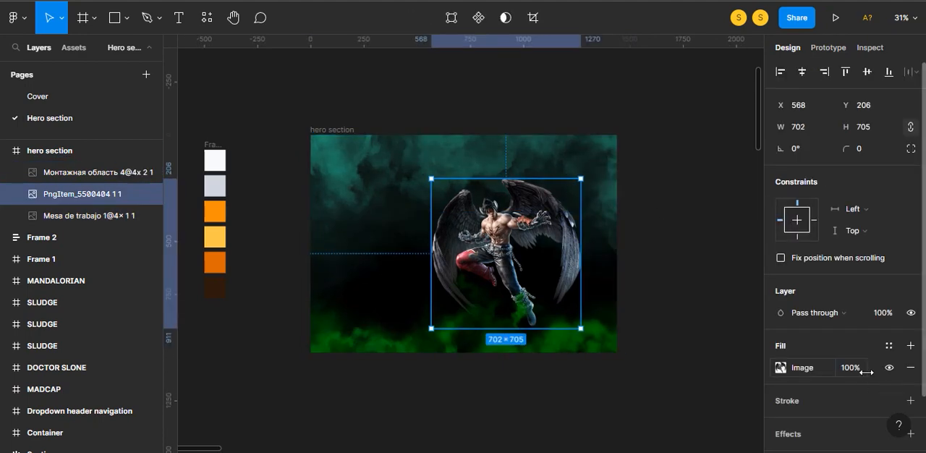
click(862, 369)
text(30)
key(Return)
click(694, 331)
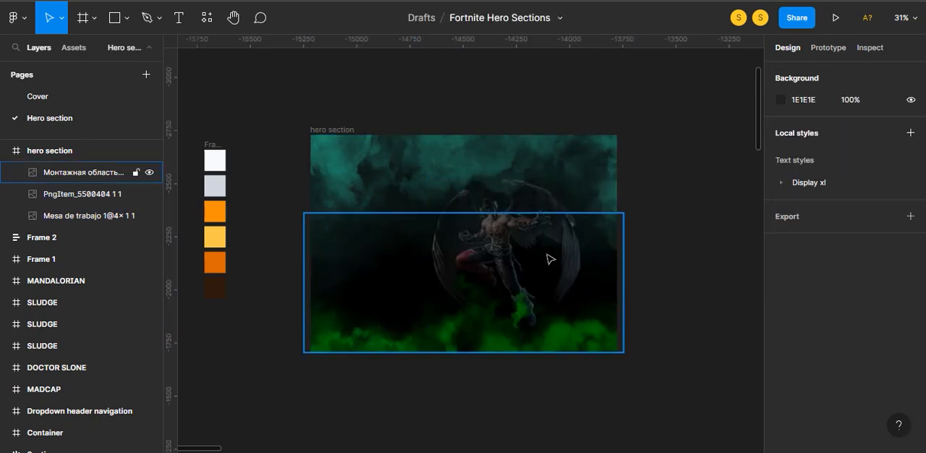
- Cover the whole hero section with a 1440 × 1024 rectangle filled with 000000 at 30% opacity
click(116, 17)
mouse_move(312, 133)
mouse_down()
mouse_move(504, 337)
mouse_move(616, 352)
mouse_up()
text(0)
key(Return)
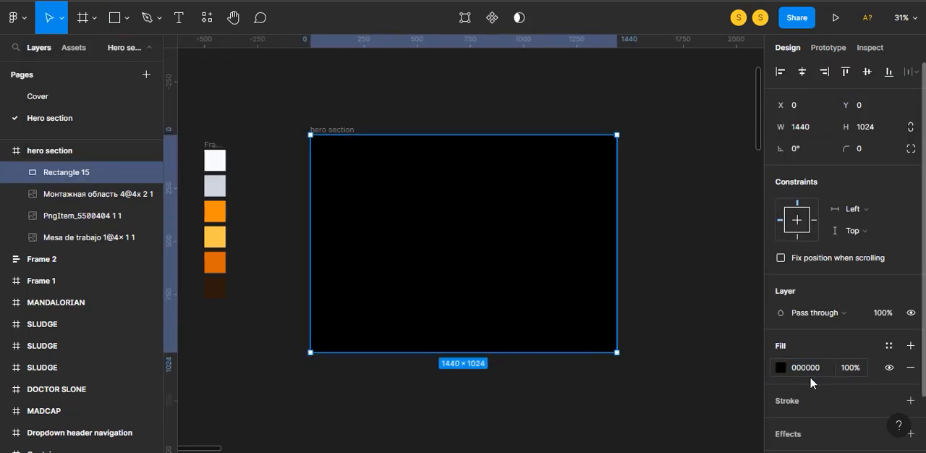
text(30)
key(Return)
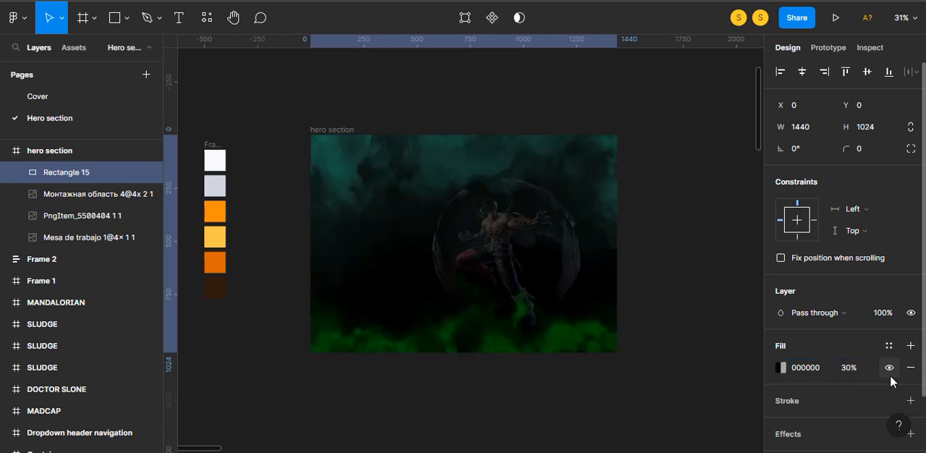
click(688, 294)
- Bring the TEKKEN logo image file into the design and place it in the hero section's upper left corner at X 57, Y 57
scroll(455, 259, up, 3)
scroll(456, 259, up, 1)
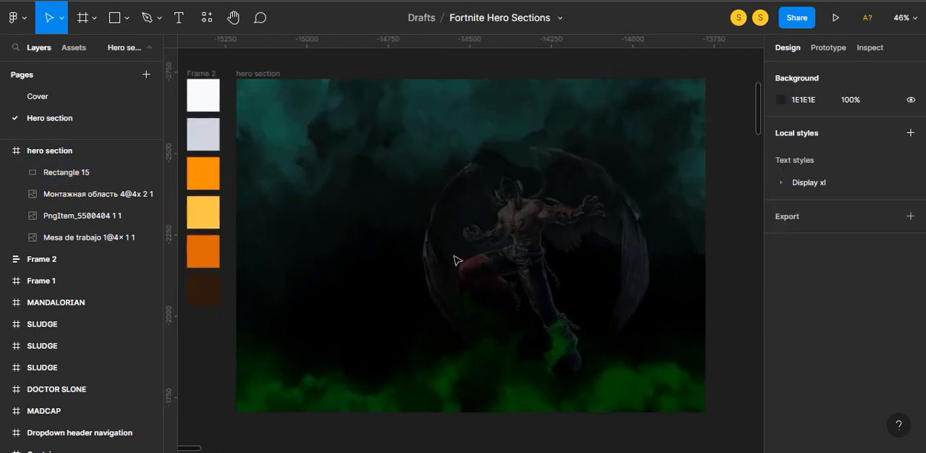
scroll(457, 259, down, 1)
key(alt+Tab)
drag(594, 62, 460, 201)
key(alt+Tab)
drag(403, 205, 283, 121)
key(alt)
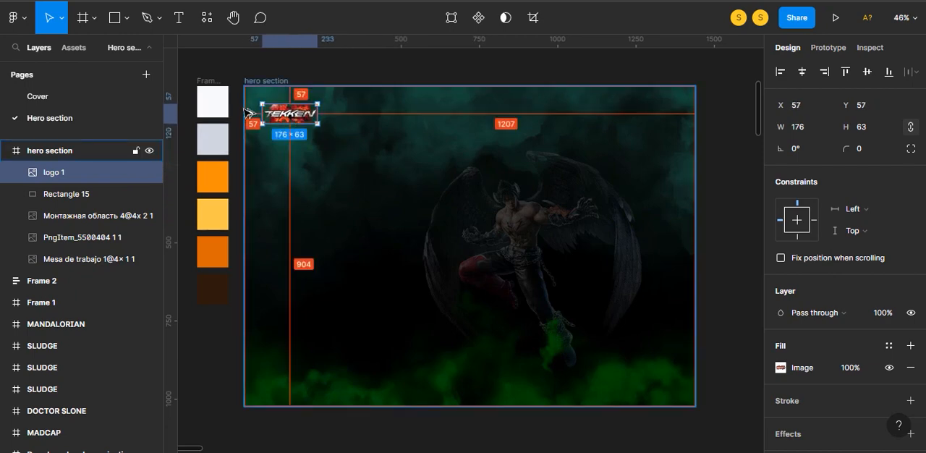
- Nudge the TEKKEN logo to X 81, Y 60
key(Down)
key(Down)
key(Down)
key(Down)
key(Down)
key(Down)
key(Down)
key(Down)
key(Down)
key(Down)
key(Down)
key(Down)
key(Down)
key(Down)
key(Down)
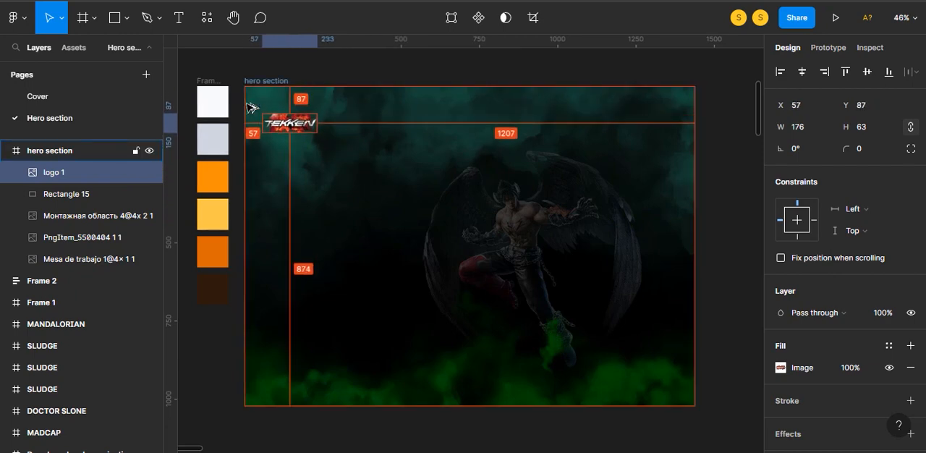
key(Up)
key(Up)
key(Up)
key(Up)
key(Up)
key(Up)
key(Up)
key(Up)
key(Up)
key(Up)
key(Up)
key(Up)
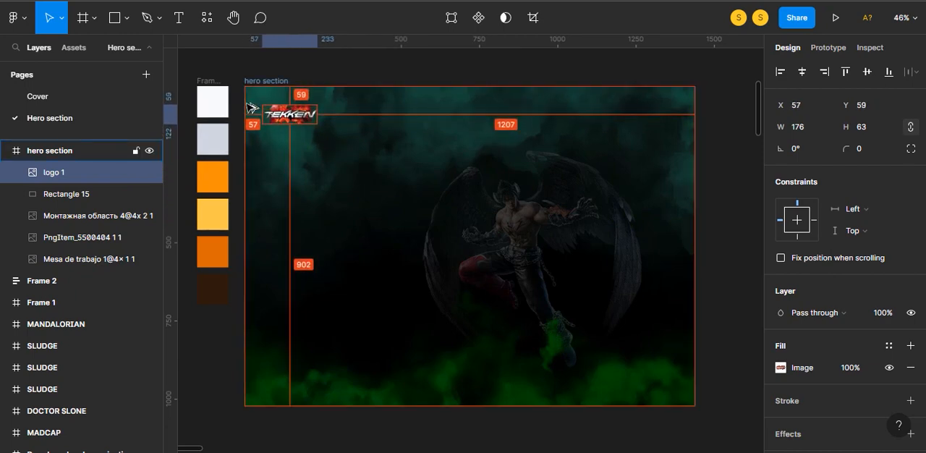
key(shift+Right)
key(shift+Right)
key(Right)
key(Right)
key(Right)
key(Right)
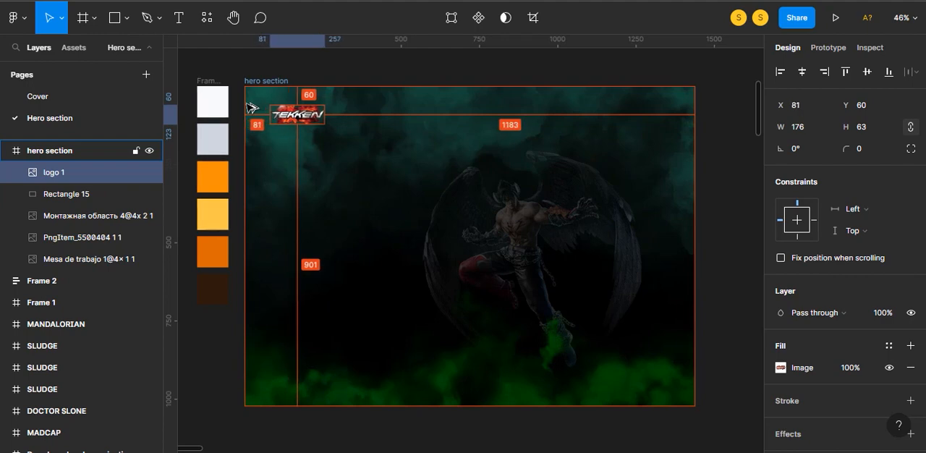
click(704, 209)
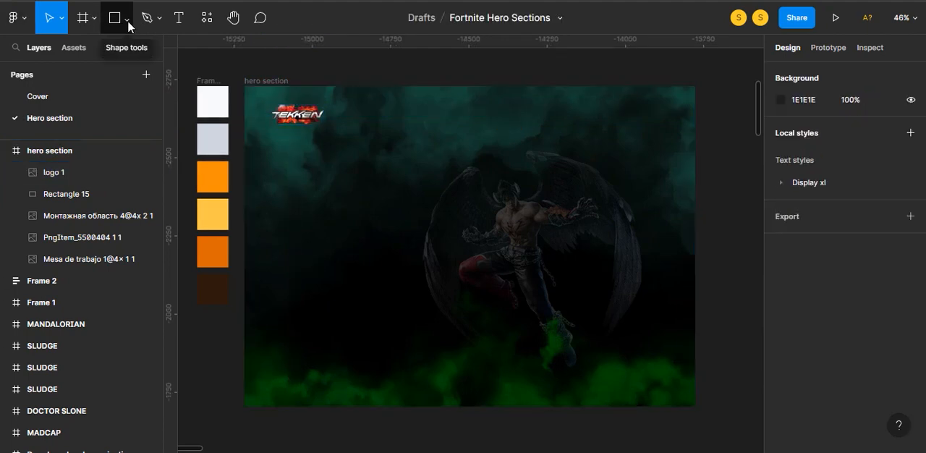
- Draw a rectangle above the character's head and set it to 120 × 58 with a corner radius of 34
click(127, 26)
click(103, 45)
mouse_move(439, 170)
mouse_down()
mouse_move(506, 208)
mouse_move(513, 201)
mouse_up()
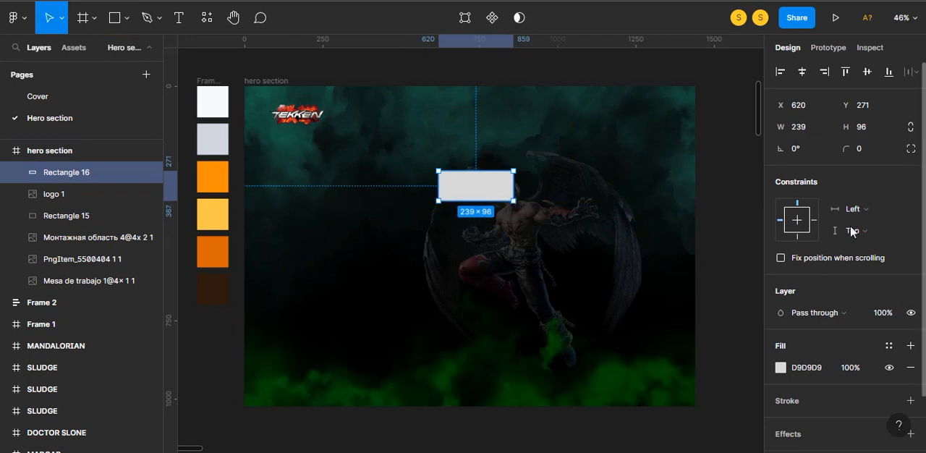
click(819, 127)
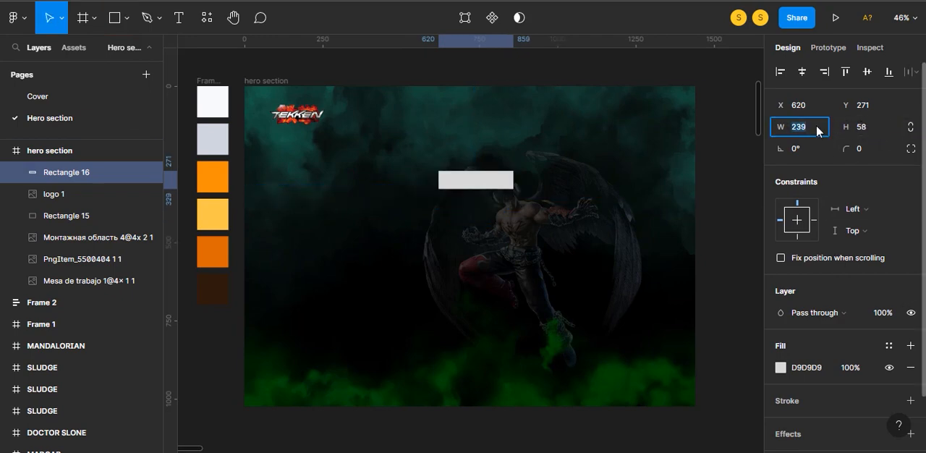
text(120)
key(Return)
drag(847, 149, 119, 161)
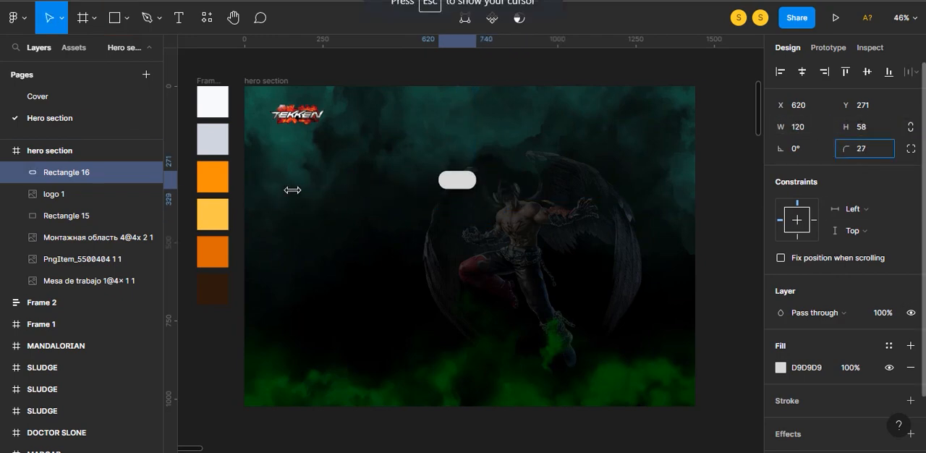
drag(292, 190, 303, 189)
- Hide the rounded rectangle's fill and give it a white FFFFFF inside stroke of width 1
click(889, 367)
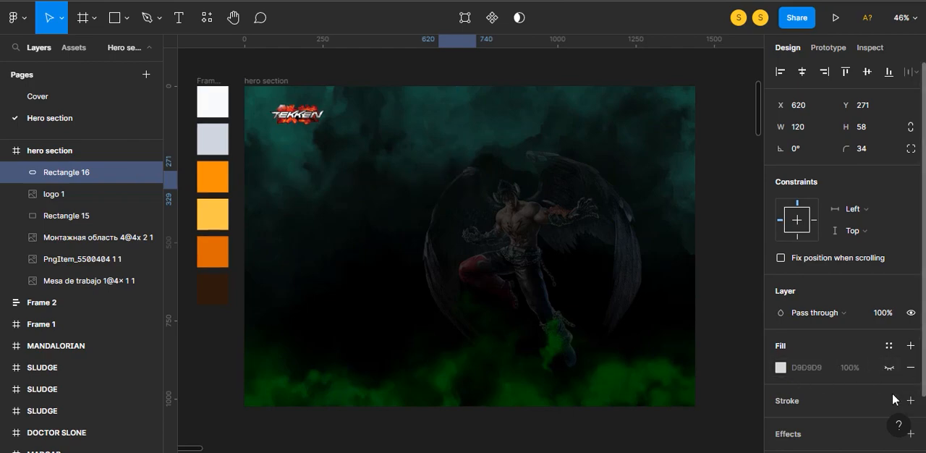
click(911, 401)
click(780, 423)
drag(655, 181, 600, 112)
click(754, 102)
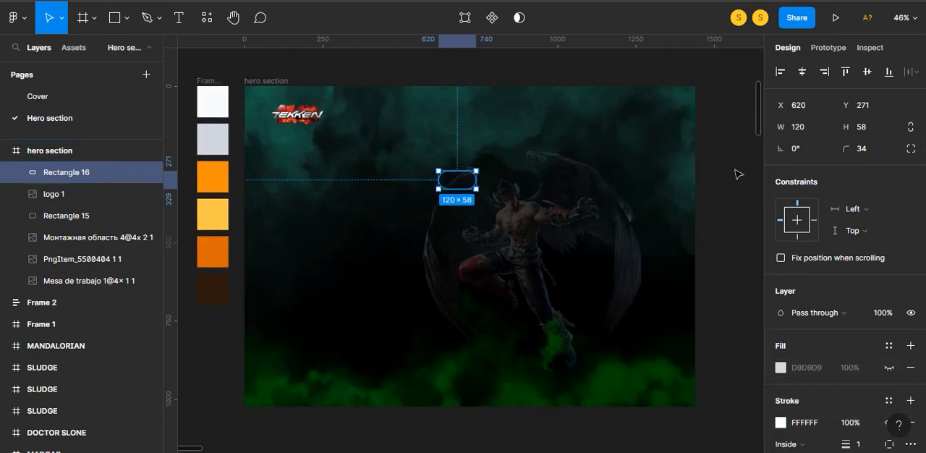
click(736, 173)
- Move the outlined pill shape up, clear of the character's wing
scroll(499, 318, up, 2)
scroll(502, 323, up, 5)
drag(506, 319, 616, 297)
drag(461, 256, 484, 144)
- Add a "Sign in" text below the outlined pill shape
key(Escape)
key(t)
click(439, 324)
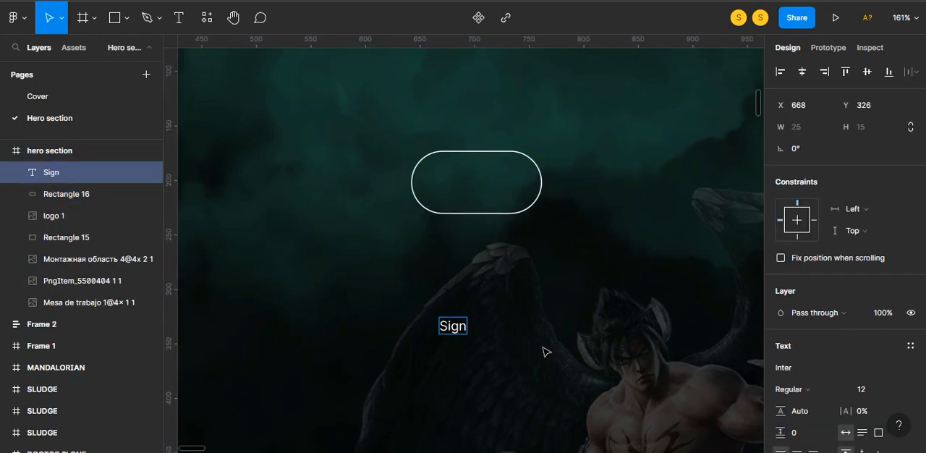
key(Escape)
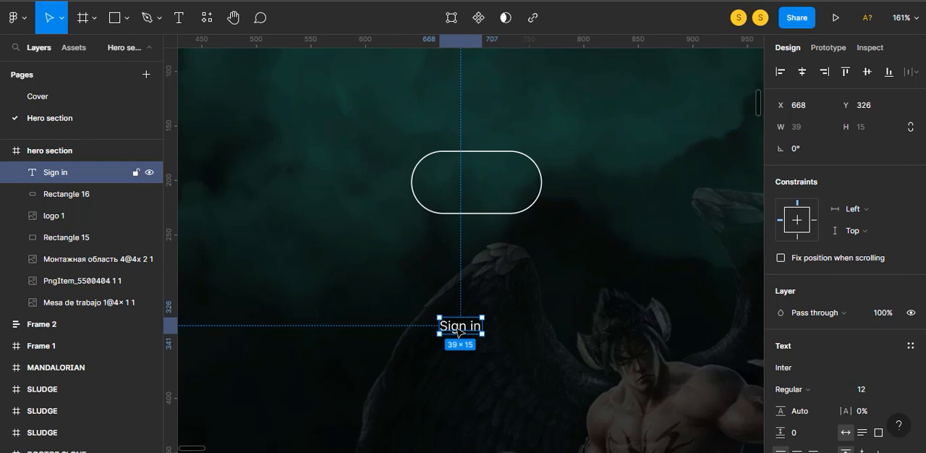
- Set the "Sign in" text to size 24, centre it inside the pill outline and group the two
drag(457, 329, 472, 186)
text(24)
key(Return)
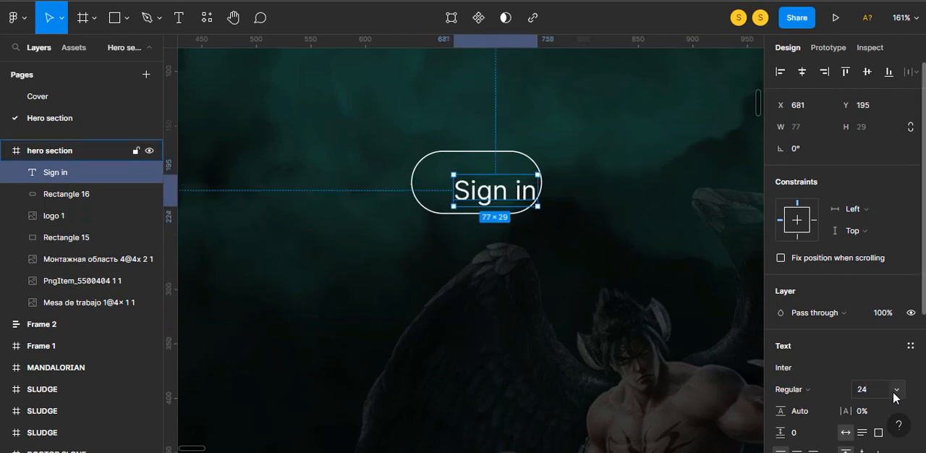
shift+click(543, 191)
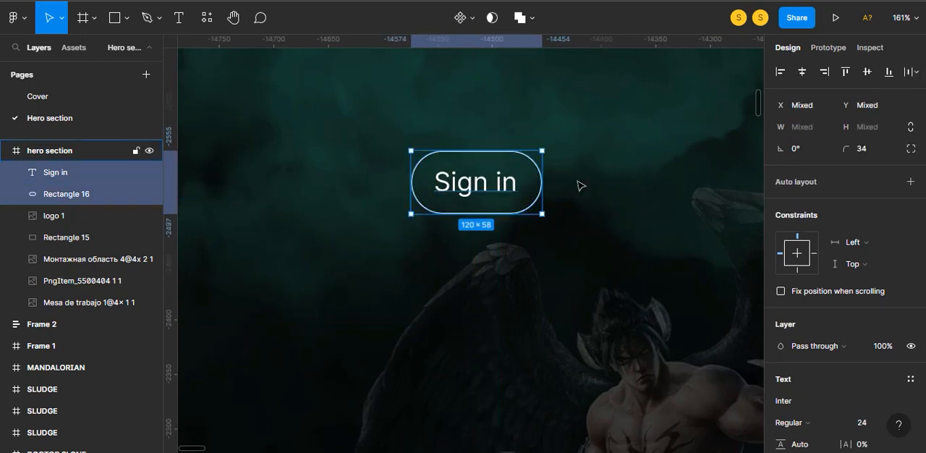
key(ctrl+g)
- Place the "Sign in" button group in the hero section's upper right corner, 90 px from the right edge
scroll(593, 171, down, 5)
drag(449, 190, 700, 135)
key(Left)
key(Left)
key(Left)
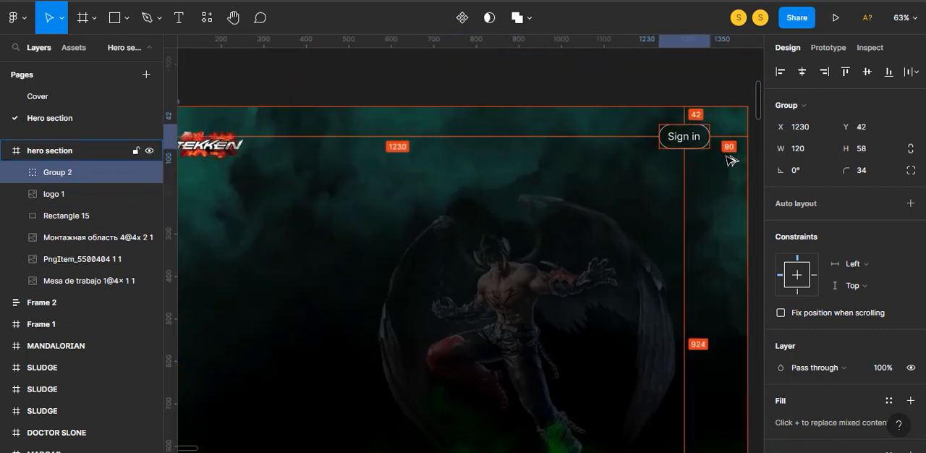
key(shift+Down)
- Add a "Character" text label between the logo and the "Sign in" button, with a copy beside it reading "Pricing"
key(t)
click(480, 158)
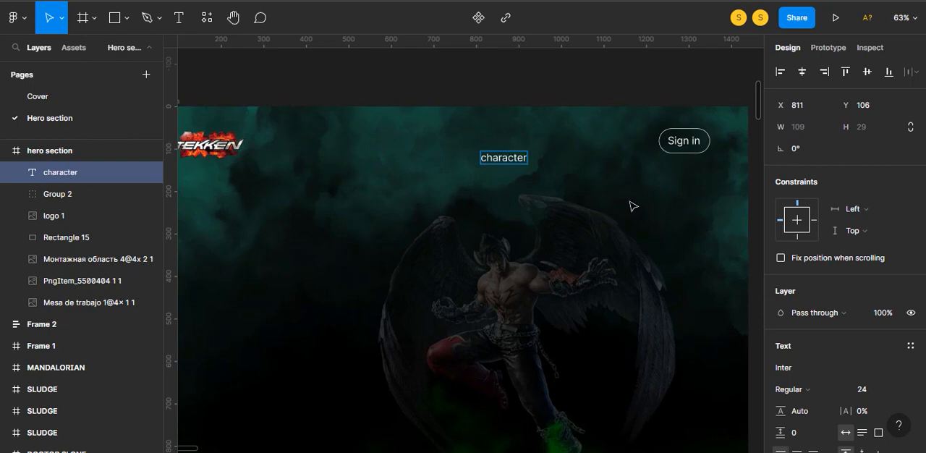
key(Escape)
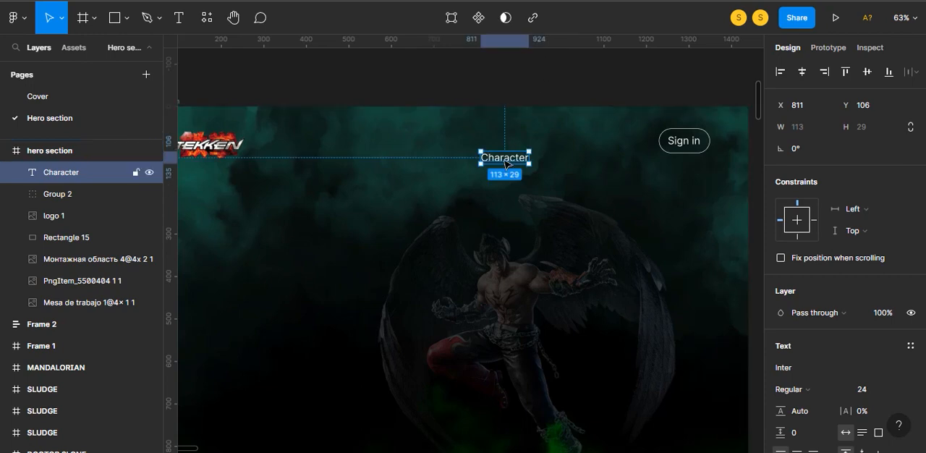
drag(507, 158, 568, 158)
text(sign)
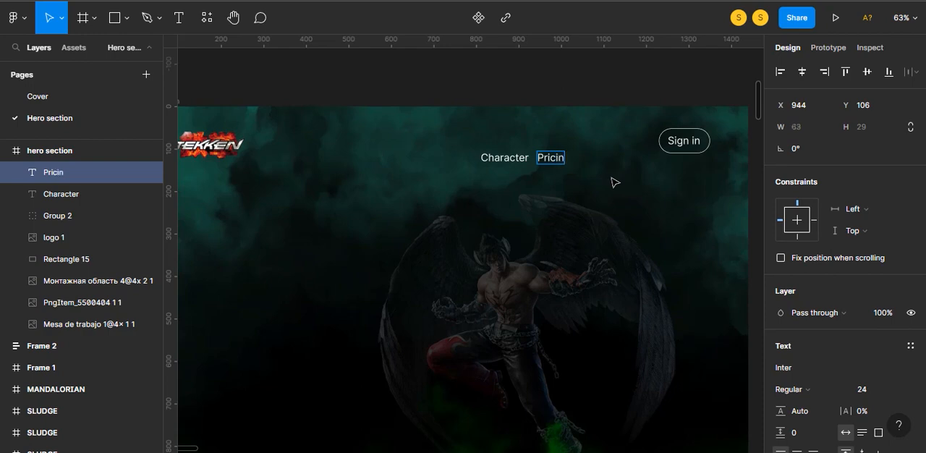
- Adjust the horizontal gap between the "Character" and "Pricing" labels to 30 px
click(584, 73)
click(559, 157)
key(shift+Left)
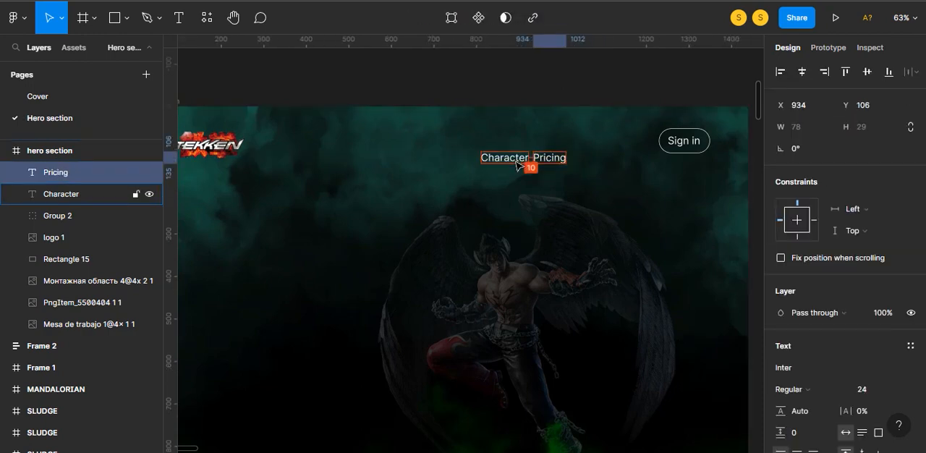
key(shift+Right)
key(shift+Right)
- Move the "Character" and "Pricing" labels together to Y 66, just before the "Sign in" button and level with its text
click(517, 162)
shift+click(557, 160)
drag(557, 160, 603, 143)
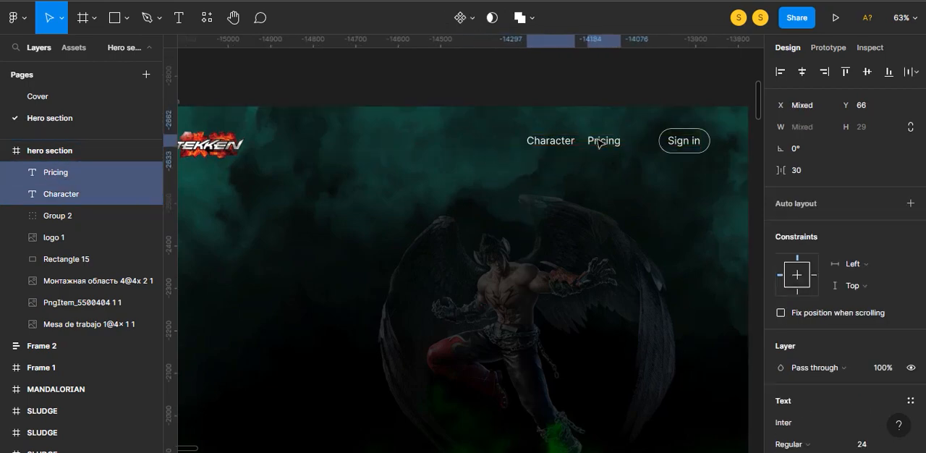
click(603, 142)
shift+click(550, 141)
shift+click(684, 141)
click(638, 97)
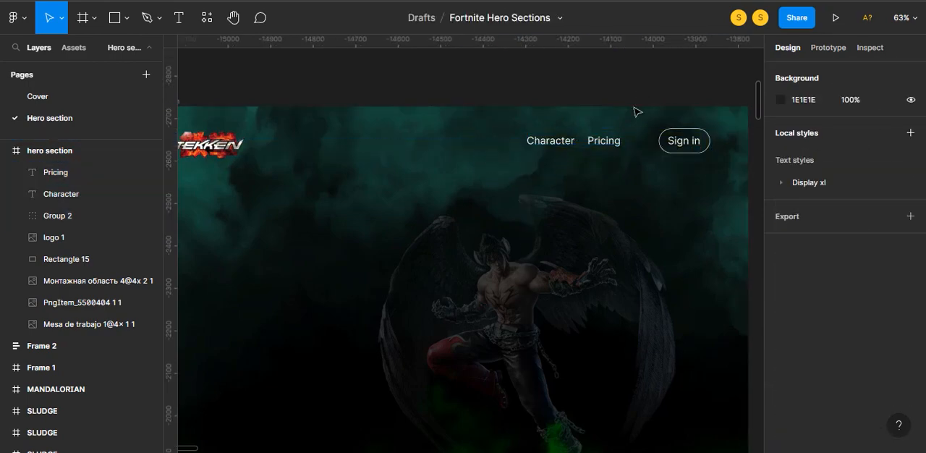
- Group the logo, the navigation labels and the "Sign in" button, and centre the group horizontally in the hero section
scroll(547, 91, down, 3)
drag(288, 107, 640, 138)
click(867, 72)
key(ctrl+g)
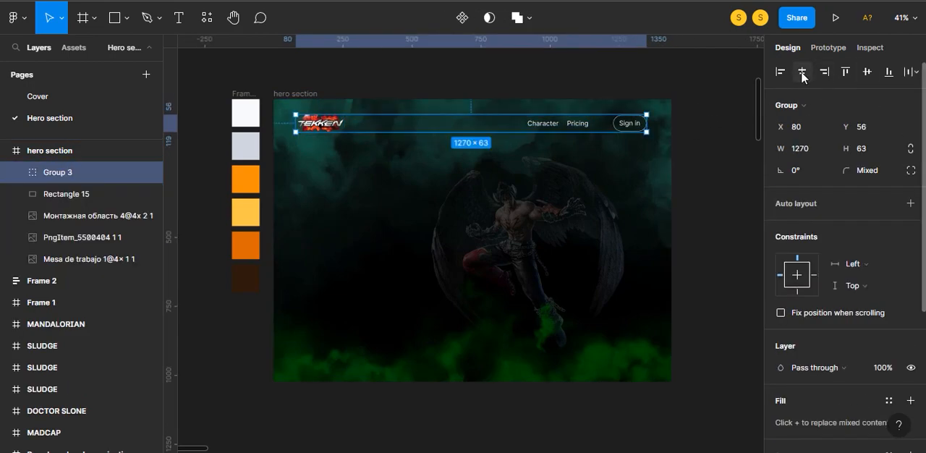
click(801, 72)
click(692, 113)
- Copy "jin kazama" from the "text for hero section" file in Notepad and paste it as a new text on the hero section's left half in Figma
key(alt+Tab)
double_click(813, 61)
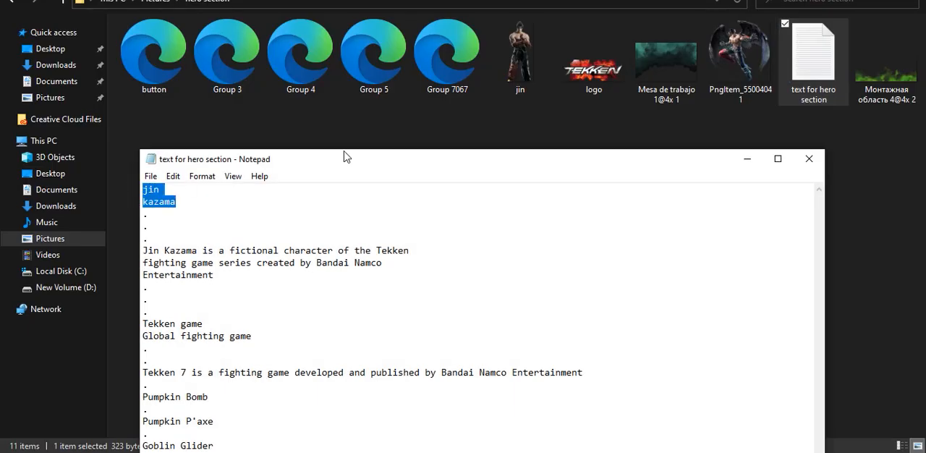
key(alt+Tab)
click(163, 452)
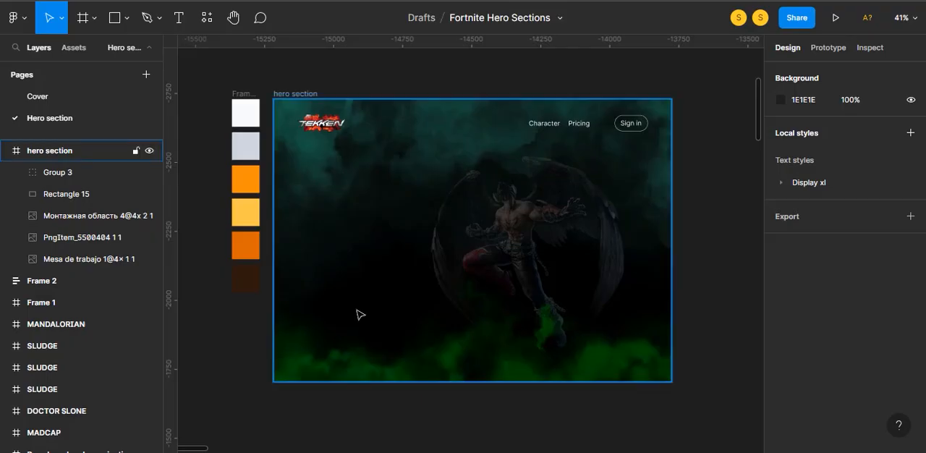
key(t)
click(308, 194)
- Set the "jin kazama" text to the Vanguard CF font, Medium weight, size 160
key(ctrl+a)
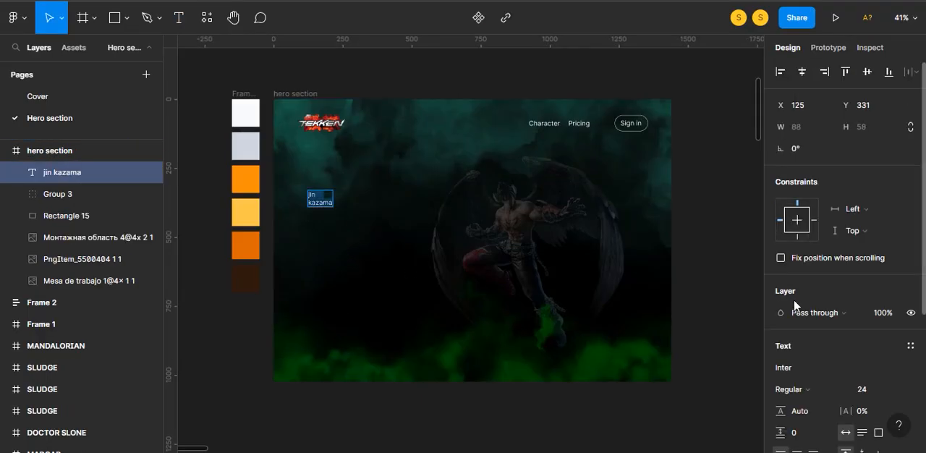
click(818, 369)
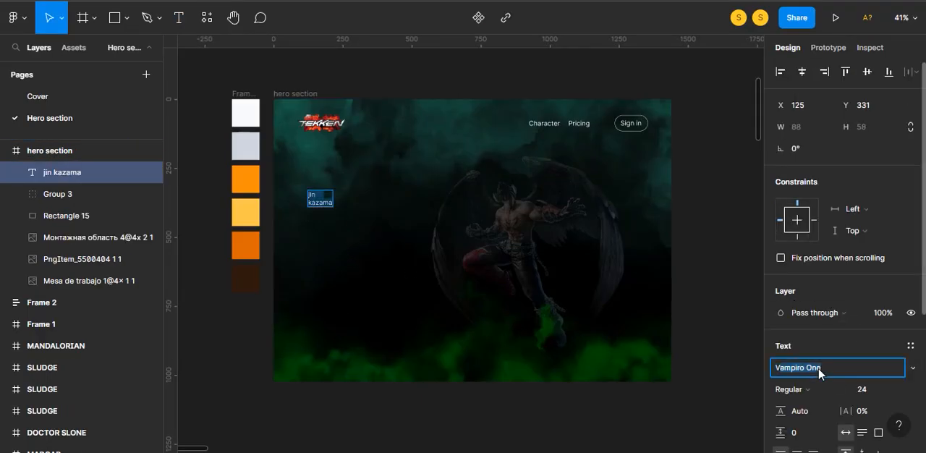
key(Return)
click(872, 389)
text(16)
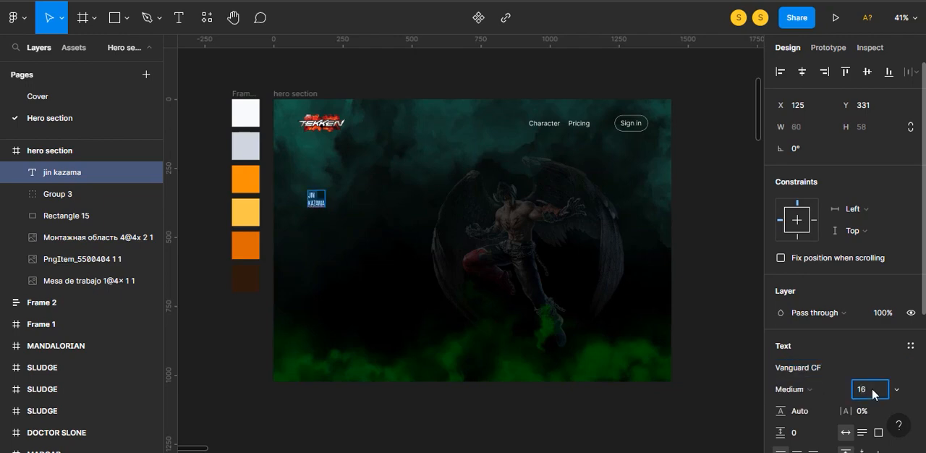
text(0)
key(Tab)
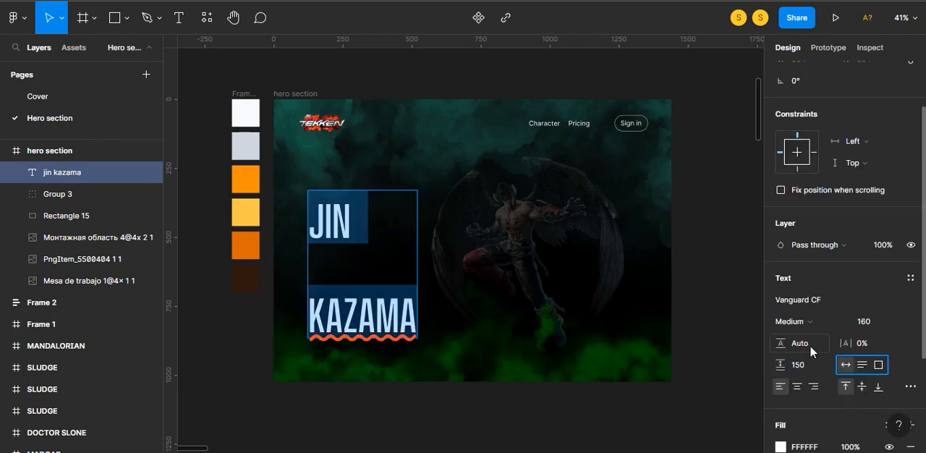
- Give the "JIN KAZAMA" heading a line height of 150 and paragraph spacing of 30, and move it up slightly
click(810, 348)
text(150)
key(Tab)
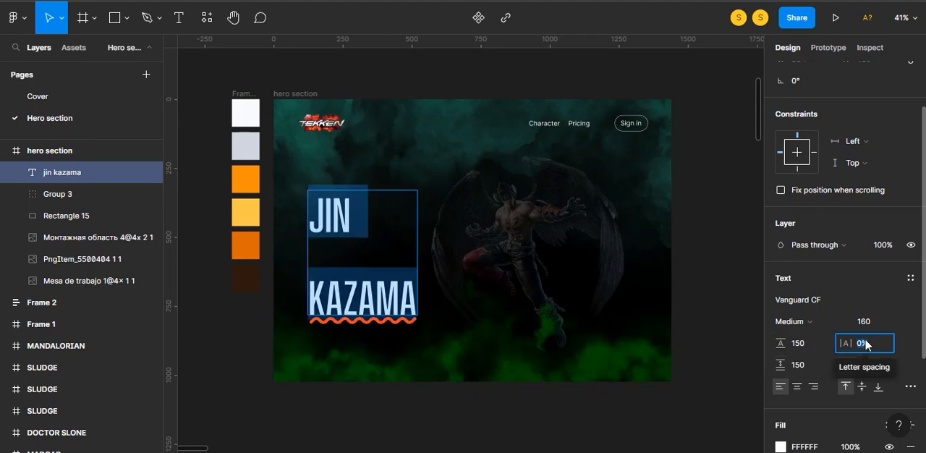
click(810, 363)
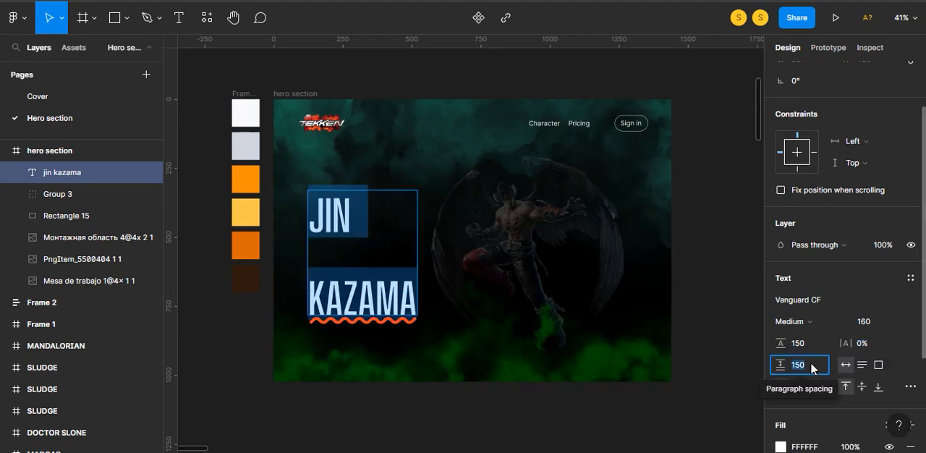
text(30)
key(Return)
click(653, 57)
drag(347, 224, 343, 195)
- Add a text below the heading containing the "Jin Kazama is a fictional character..." description copied from the Notepad file
key(t)
click(317, 321)
key(alt+Tab)
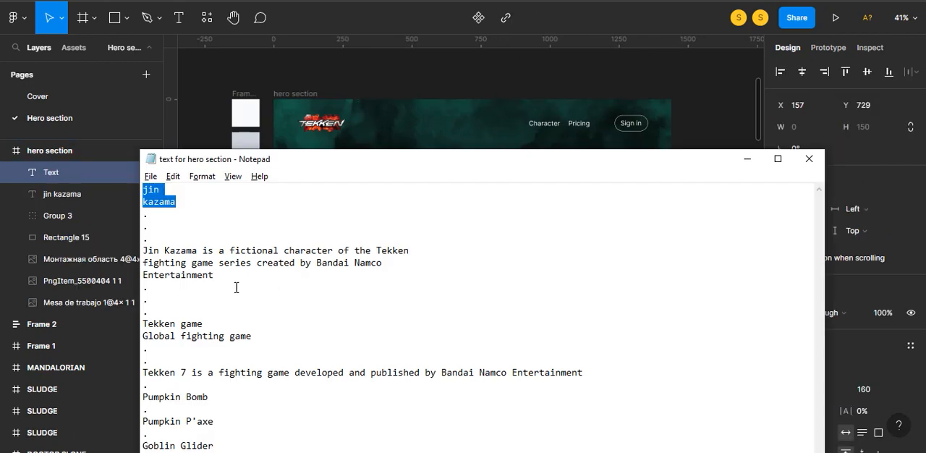
drag(235, 287, 135, 254)
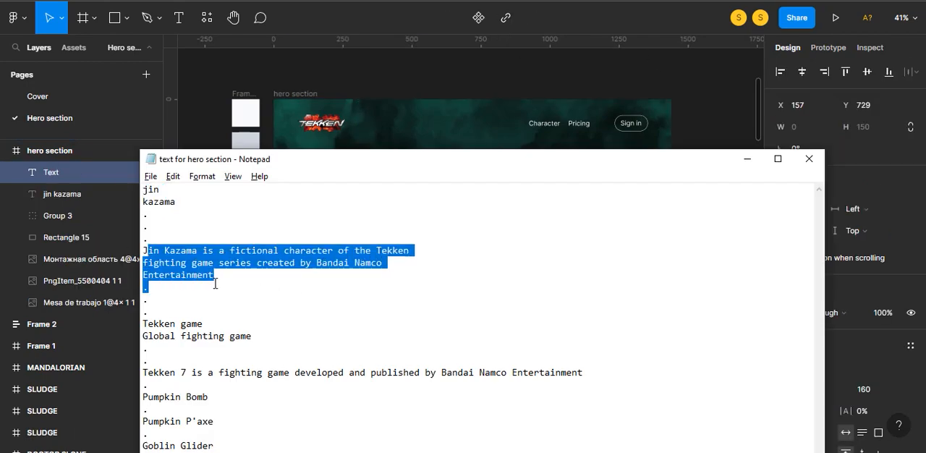
drag(214, 278, 142, 252)
key(alt+Tab)
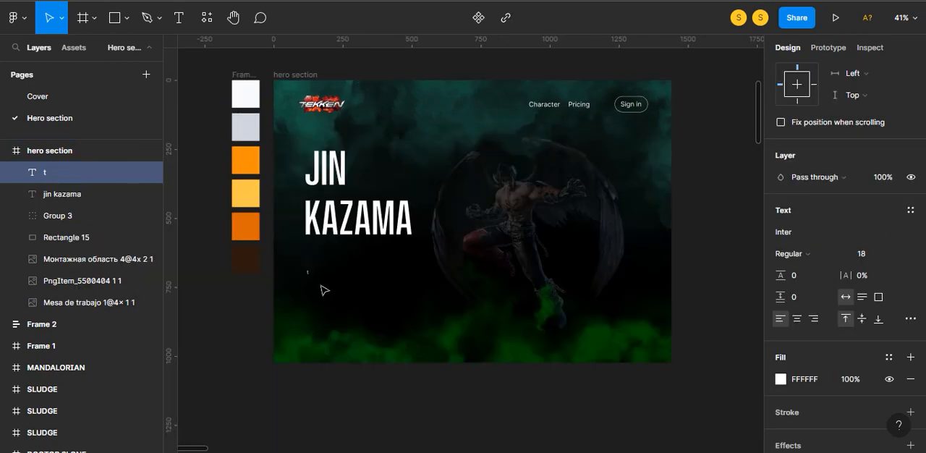
key(ctrl+v)
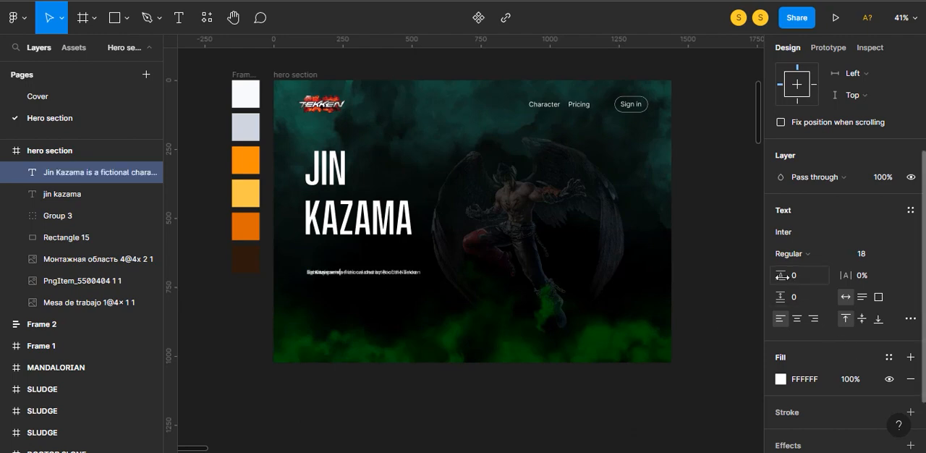
- Set the description's line height to 27.5, letter spacing to 3%, paragraph spacing to 14 and font size to 18
drag(781, 275, 818, 277)
key(BackSpace)
key(BackSpace)
text(24)
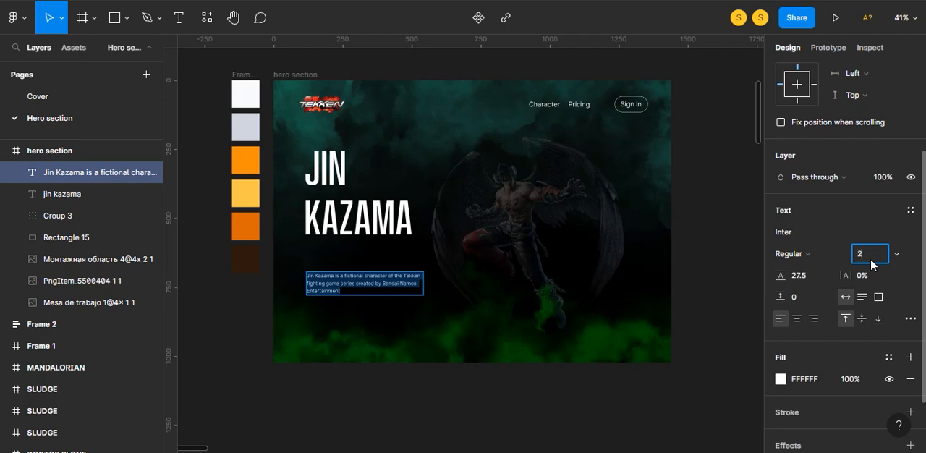
key(Return)
drag(848, 276, 867, 275)
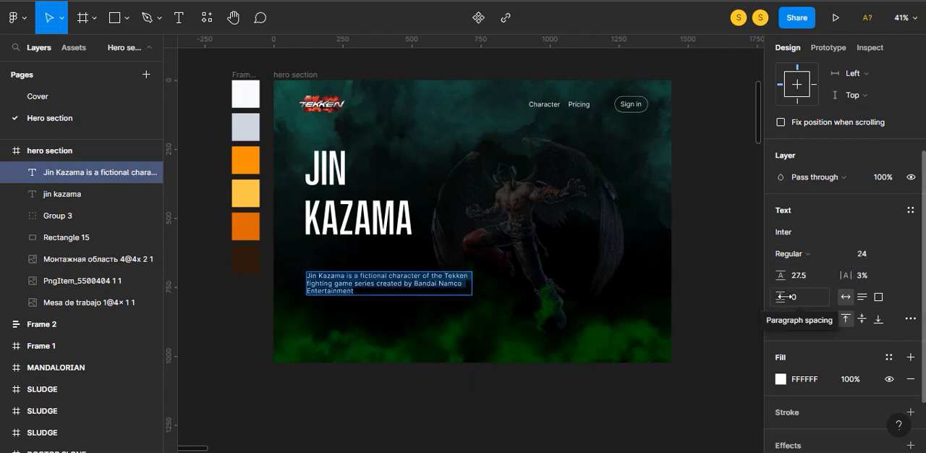
drag(780, 296, 794, 296)
click(868, 253)
text(18)
key(Return)
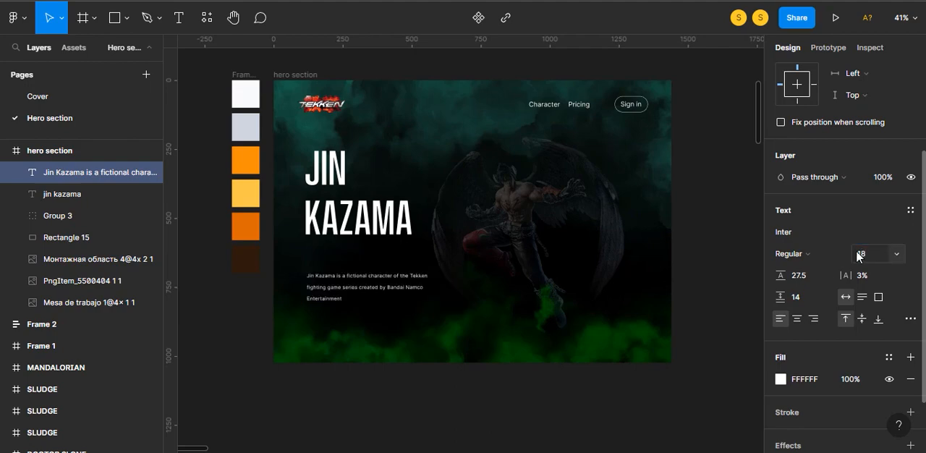
- Tighten the description text to a line height of 23.5 and paragraph spacing of 13
scroll(410, 374, up, 5)
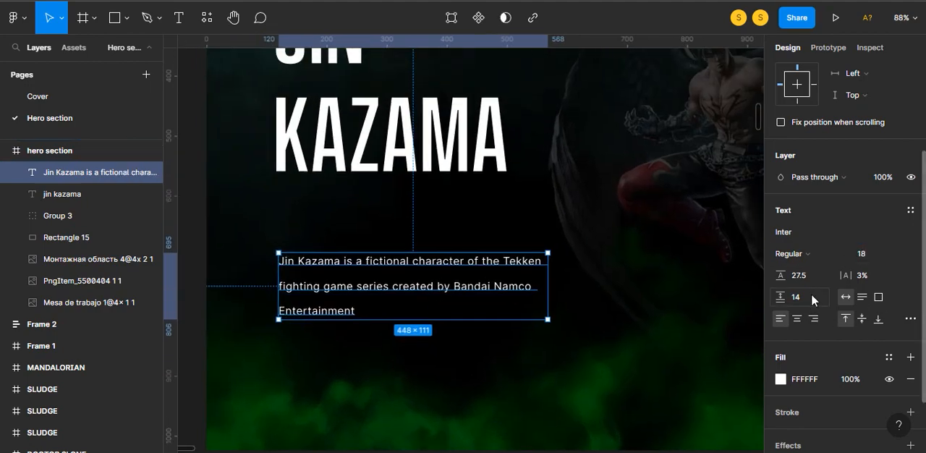
click(844, 276)
drag(781, 276, 775, 296)
- Place the description 30 px below the heading, aligned with the heading's left edge at X 110
drag(426, 264, 422, 205)
click(386, 320)
scroll(386, 321, down, 4)
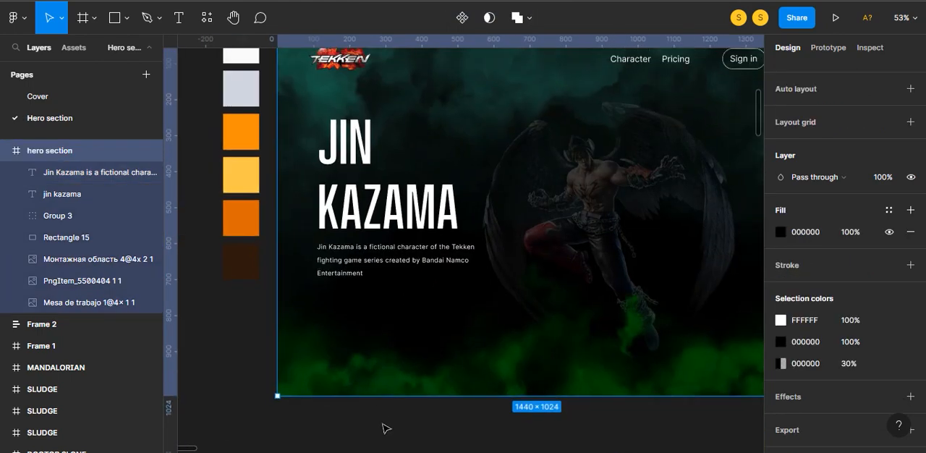
click(386, 428)
click(370, 269)
key(alt)
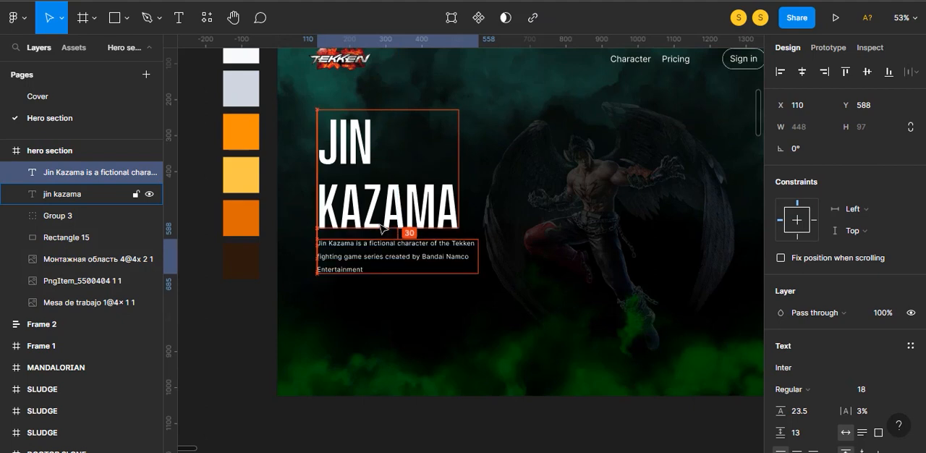
click(354, 413)
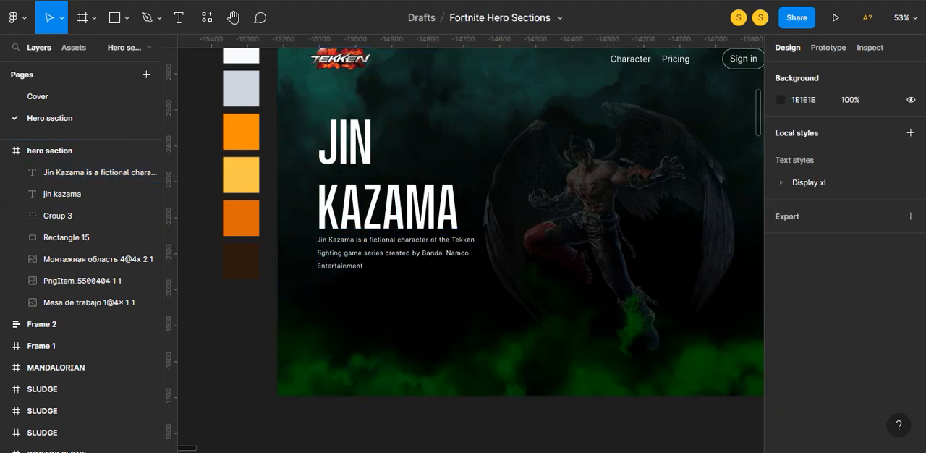
- Set the heading's paragraph spacing to 10 and position it 36 px above the description
click(427, 207)
drag(780, 432, 381, 227)
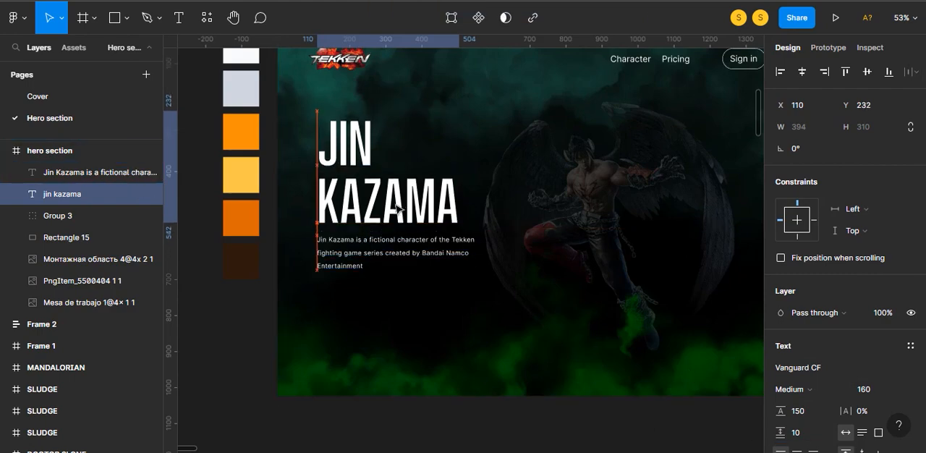
click(356, 246)
shift+click(369, 209)
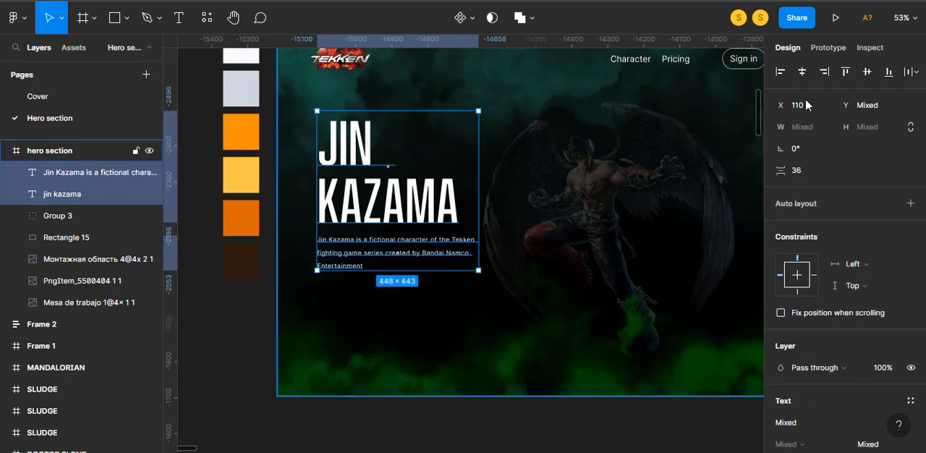
click(239, 332)
- Import the button graphic and three group icons from the hero section folder onto the canvas below the design
key(alt+Tab)
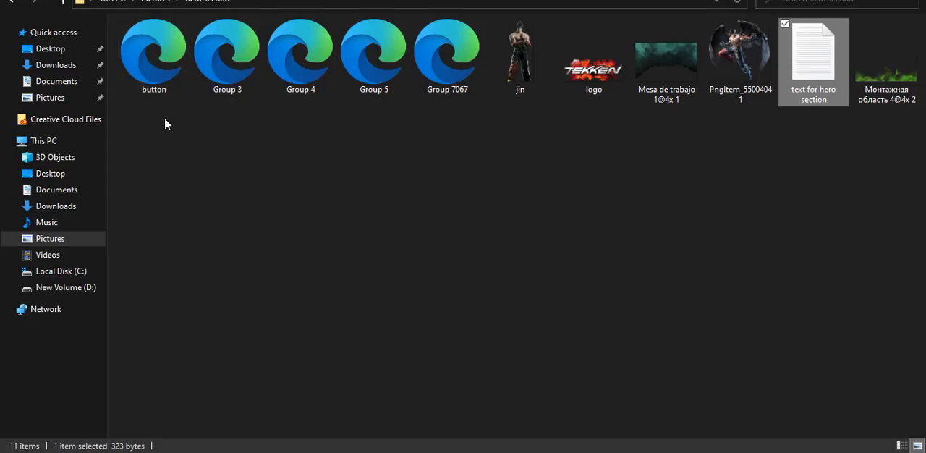
drag(164, 118, 458, 416)
key(alt+Tab)
scroll(459, 416, down, 1)
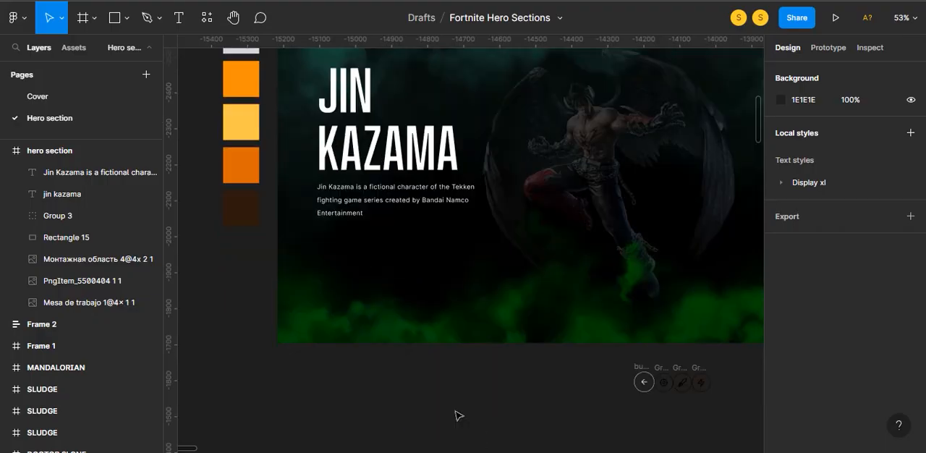
- Place the left-arrow button below the description and add a copy beside it, flipped so its arrow points right
drag(635, 373, 325, 245)
click(352, 366)
scroll(351, 325, up, 2)
drag(426, 330, 459, 330)
right_click(456, 327)
click(496, 421)
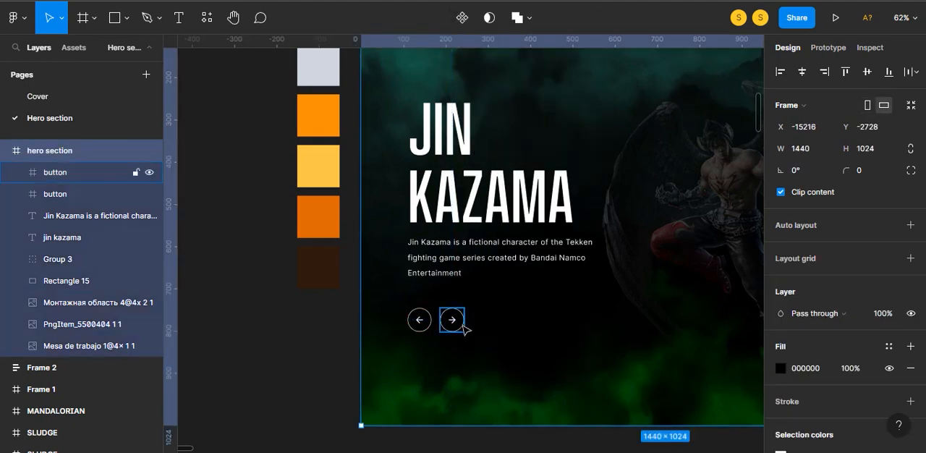
scroll(853, 369, down, 3)
scroll(476, 329, up, 5)
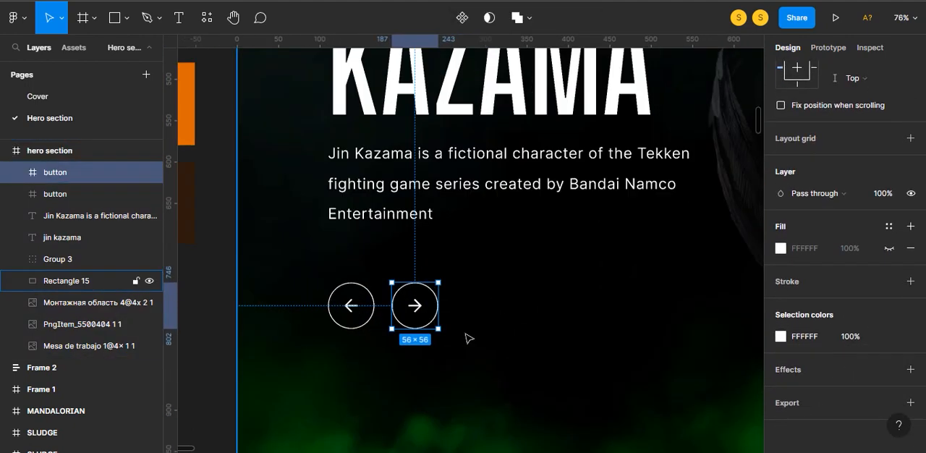
- Change the stroke of the right-arrow button's circle to orange DC6803
scroll(437, 297, down, 3)
ctrl+click(435, 299)
ctrl+click(437, 300)
ctrl+click(456, 302)
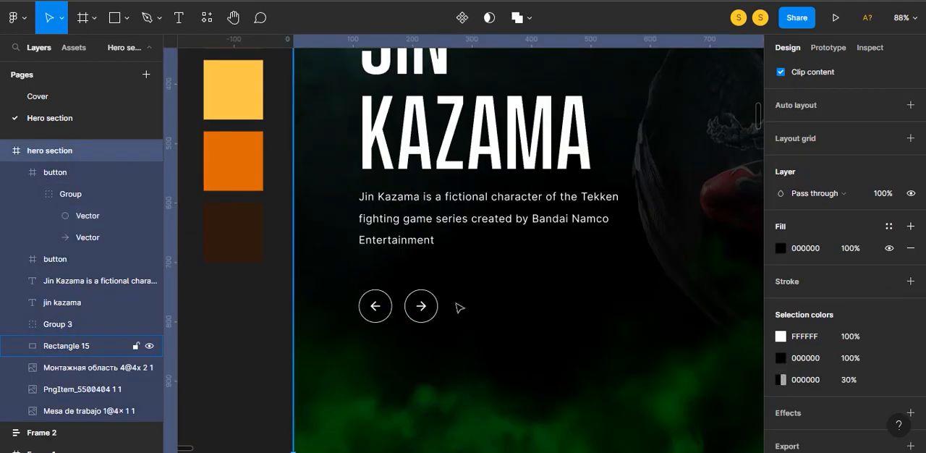
ctrl+click(437, 302)
click(780, 314)
scroll(477, 256, up, 2)
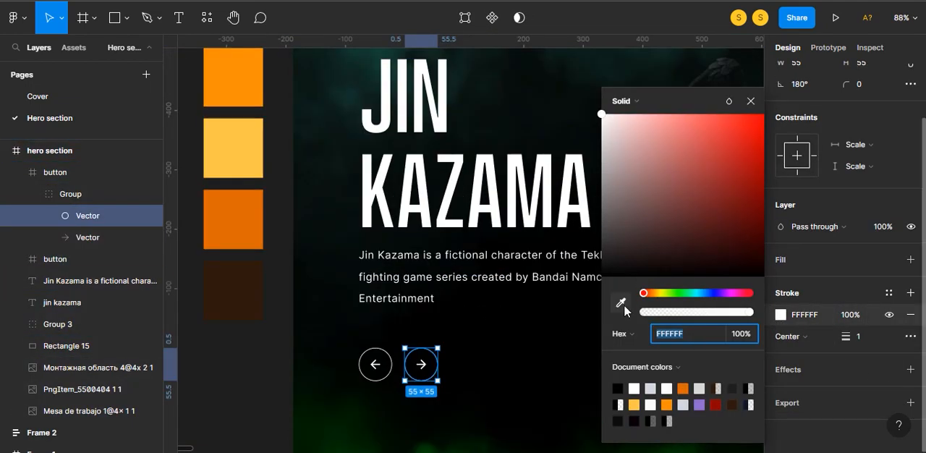
click(683, 388)
- Add a fill of DC6803 to the right-arrow button's circle and move the circle beneath the arrow in the layer order
click(806, 264)
click(805, 264)
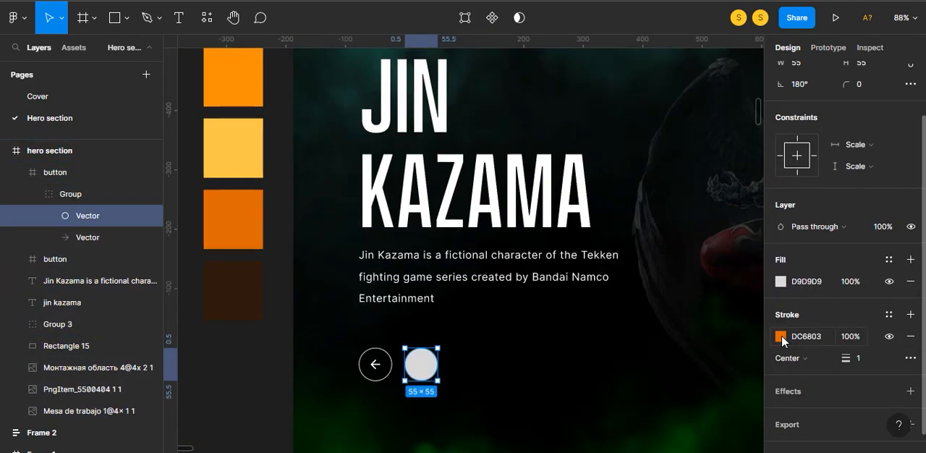
click(781, 336)
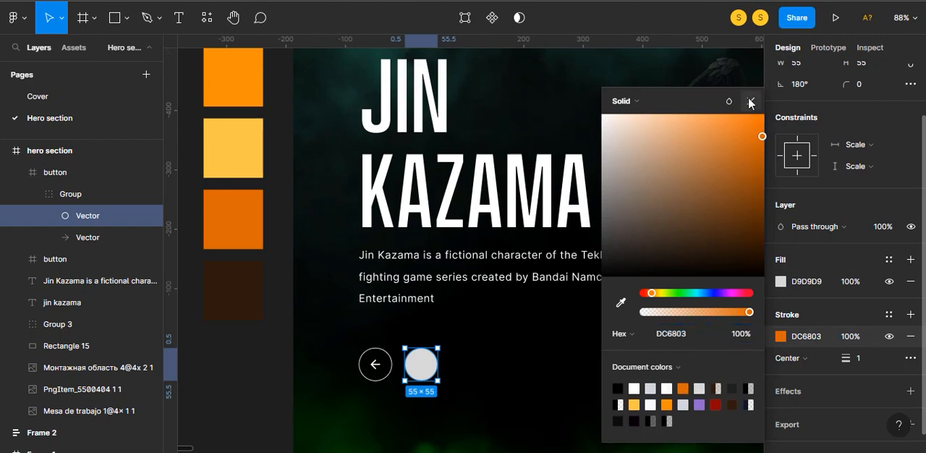
click(750, 102)
click(781, 282)
click(683, 388)
click(750, 101)
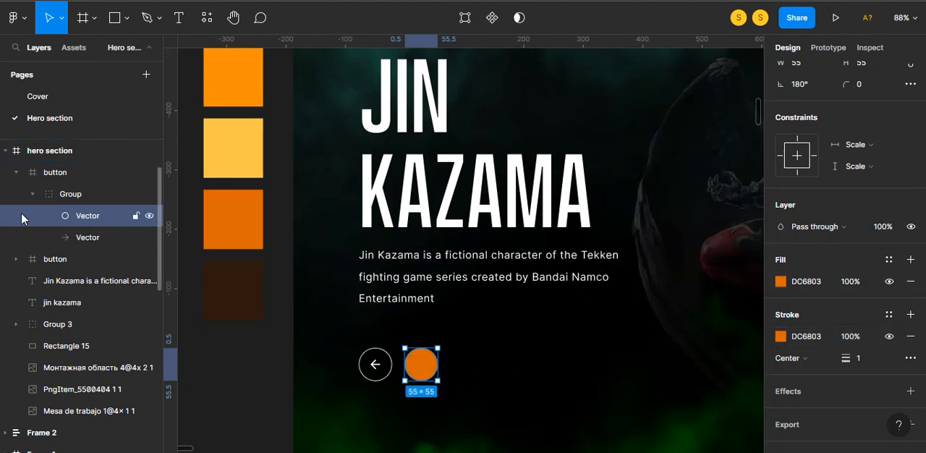
drag(22, 216, 79, 241)
click(238, 345)
- Import the "jin" character image from the hero section folder and place it in the hero section between the heading and the winged figure
scroll(434, 383, down, 5)
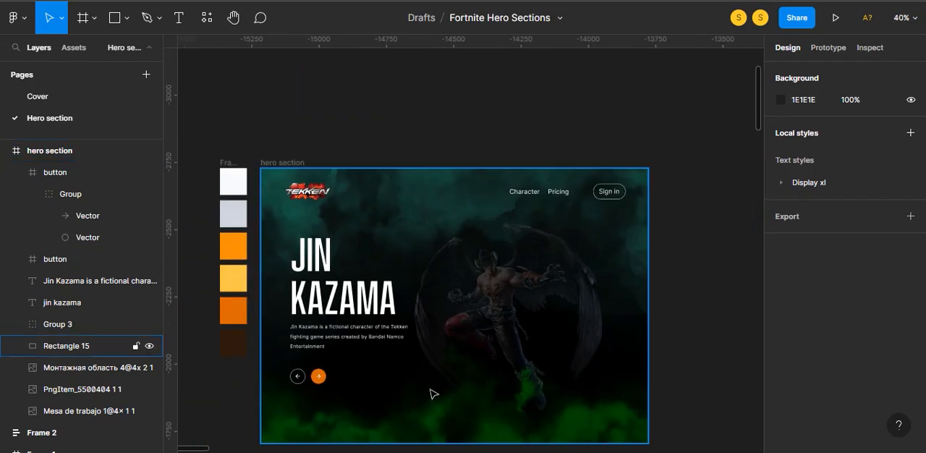
scroll(434, 394, down, 1)
key(alt+Tab)
drag(521, 59, 457, 330)
key(alt+Tab)
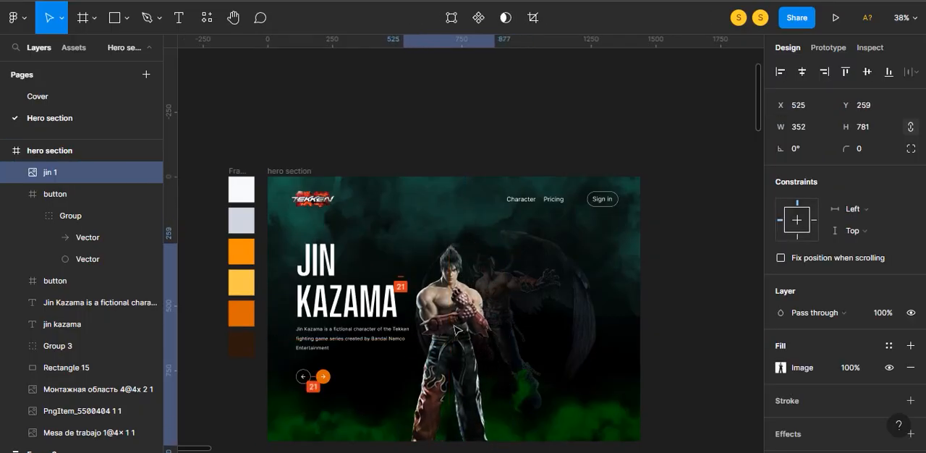
- Paste the block of prepared Tekken copy onto the canvas beside the hero section frame
click(676, 304)
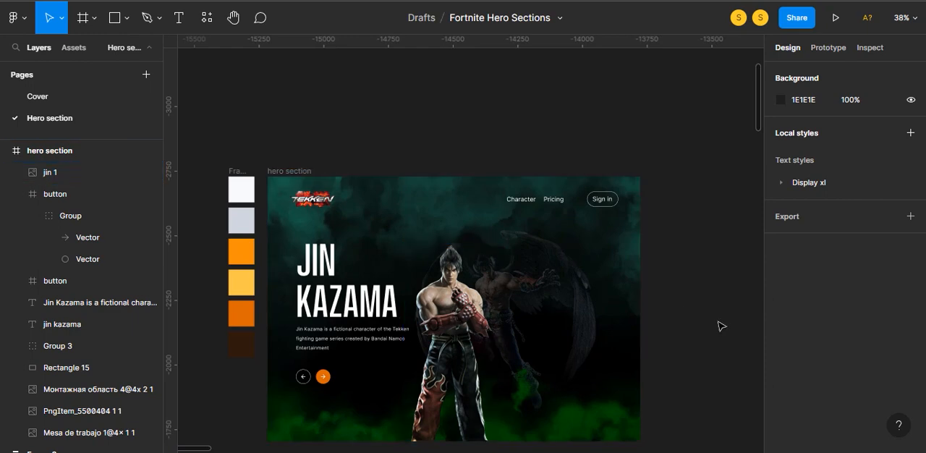
scroll(713, 271, down, 1)
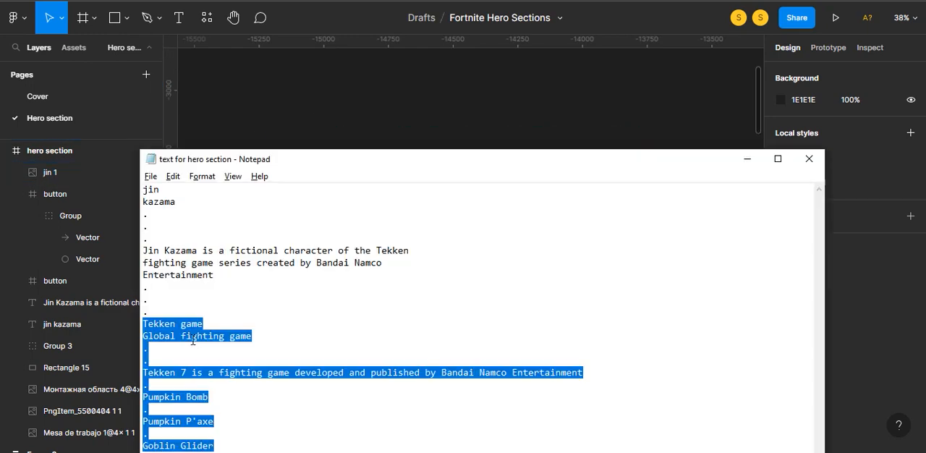
key(BackSpace)
click(747, 159)
drag(683, 303, 616, 291)
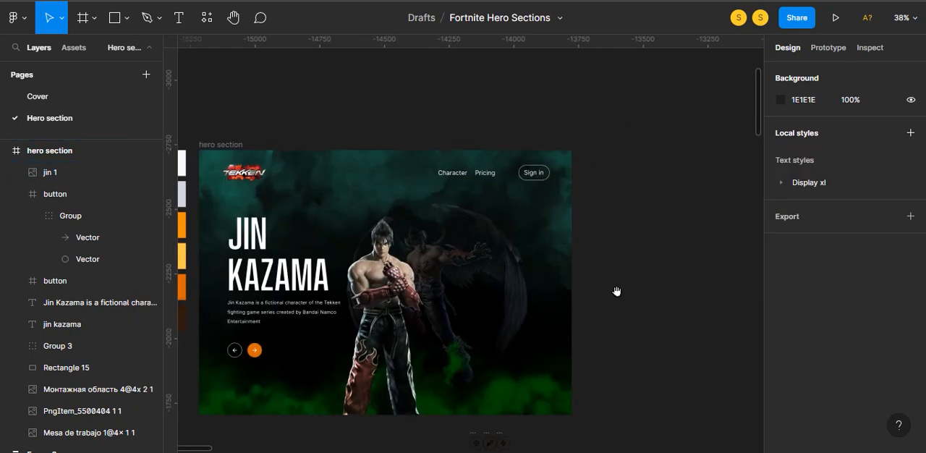
key(ctrl+v)
- Add a "Tekken game" text layer in the hero section over the winged figure, beside Jin's head
key(t)
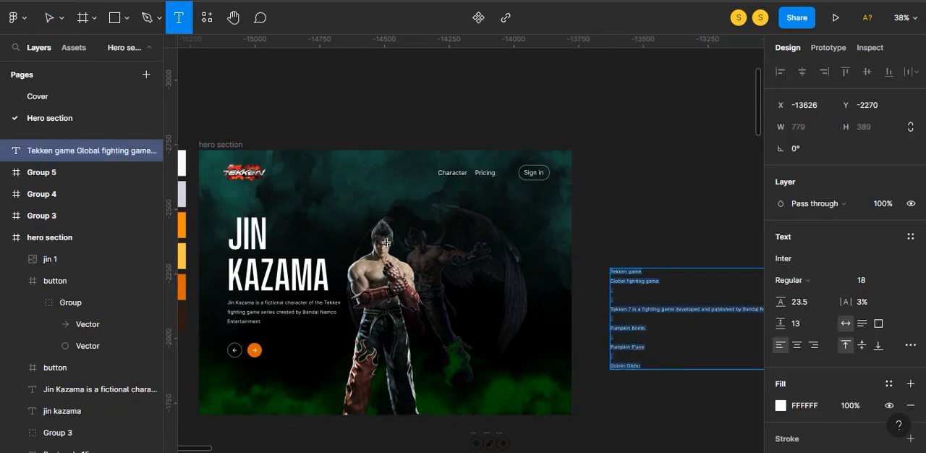
click(441, 241)
key(Escape)
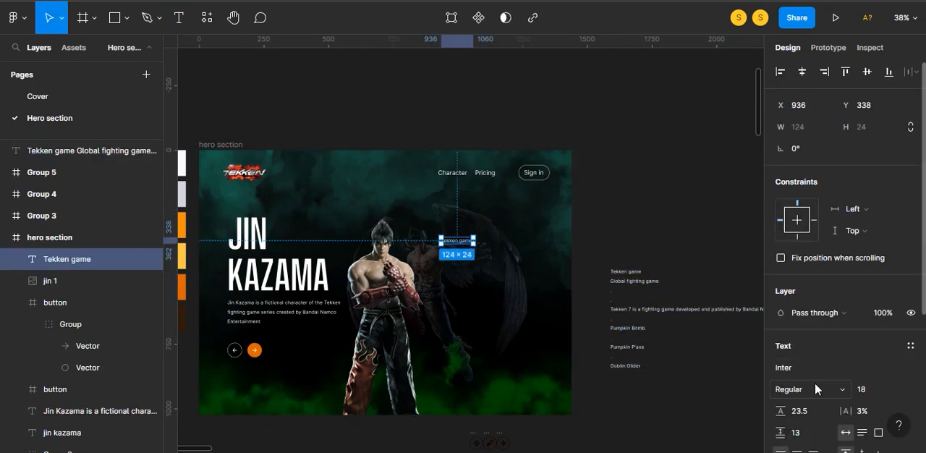
- Colour the "Tekken game" label by sampling the dark orange swatch of the palette frame
scroll(815, 362, down, 2)
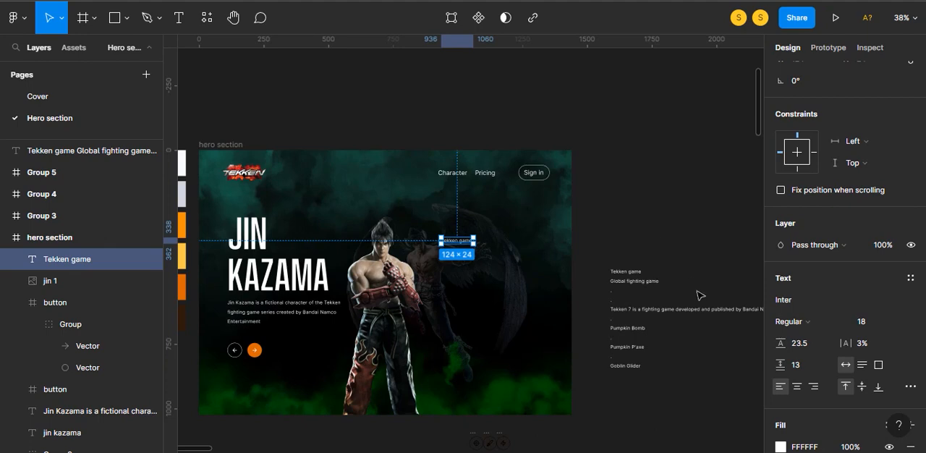
scroll(699, 295, down, 1)
key(i)
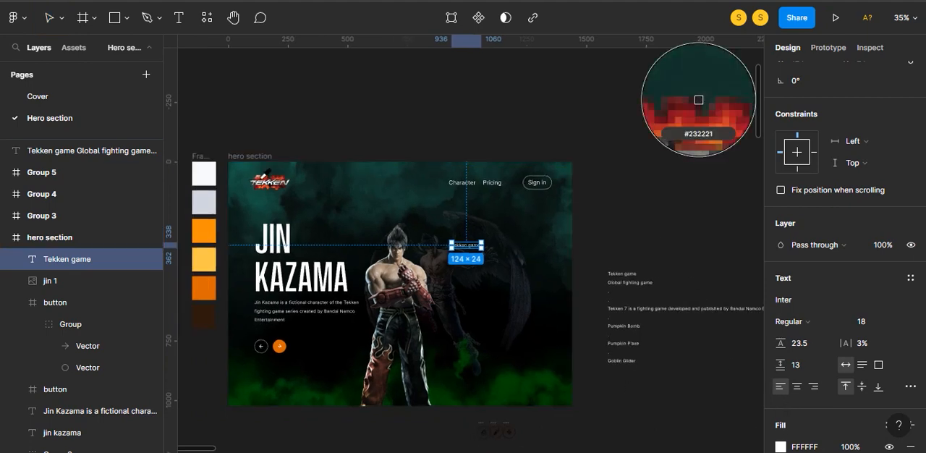
click(206, 283)
click(616, 210)
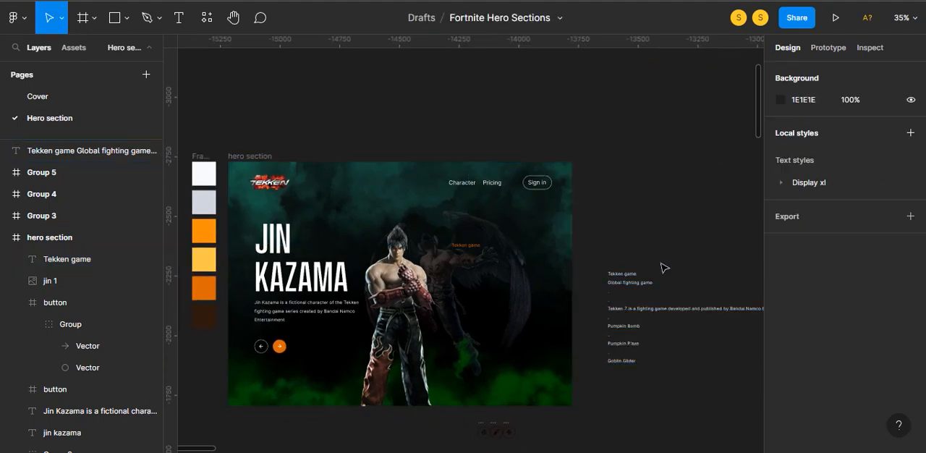
- Move the line "Global fighting game" from the notes block into a new text layer below the "Tekken game" label
key(t)
drag(654, 283, 628, 285)
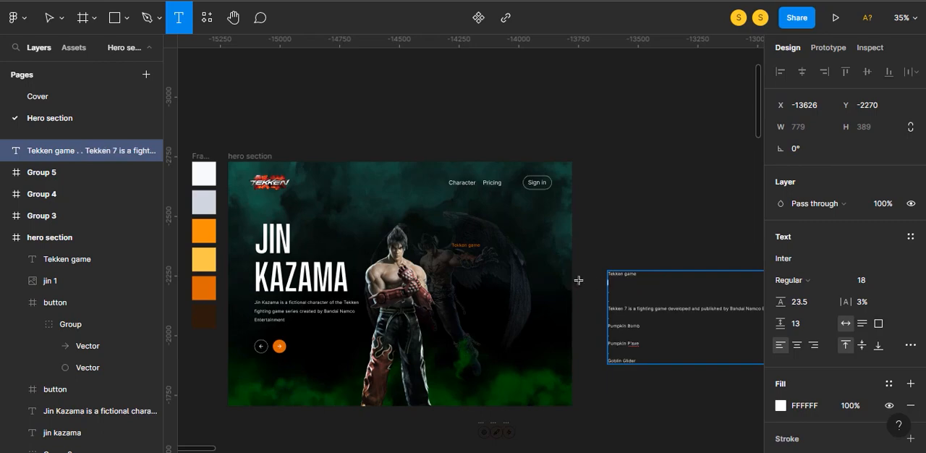
click(465, 266)
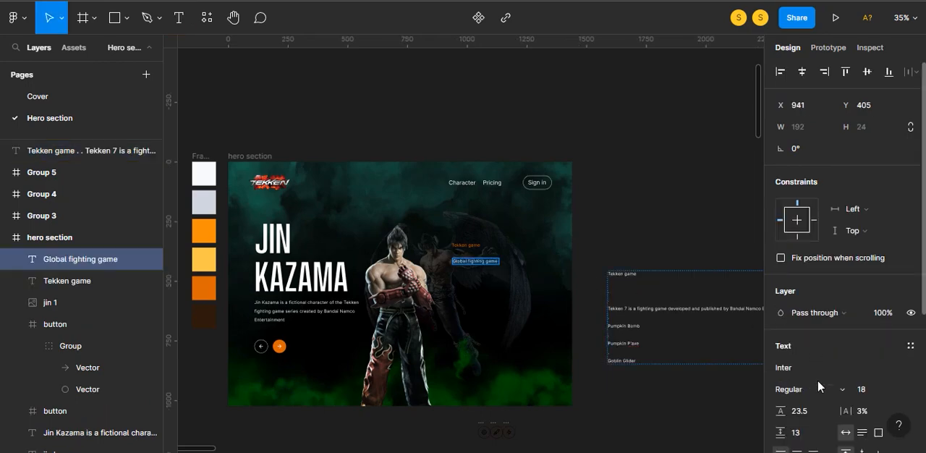
- Set "Global fighting game" in Vanguard CF Medium at size 24 and move it up directly beneath the label, left-aligned with it
key(Return)
scroll(488, 293, up, 7)
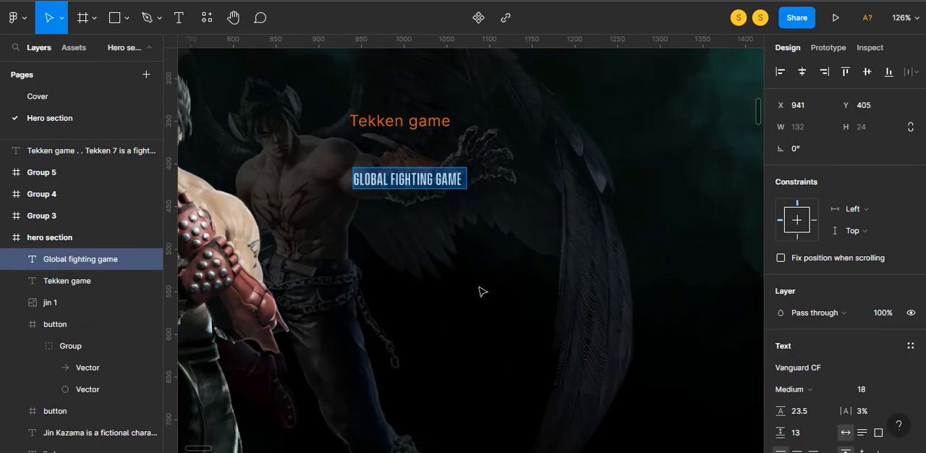
key(BackSpace)
key(ctrl+v)
key(Escape)
drag(401, 169, 401, 127)
key(Return)
click(400, 138)
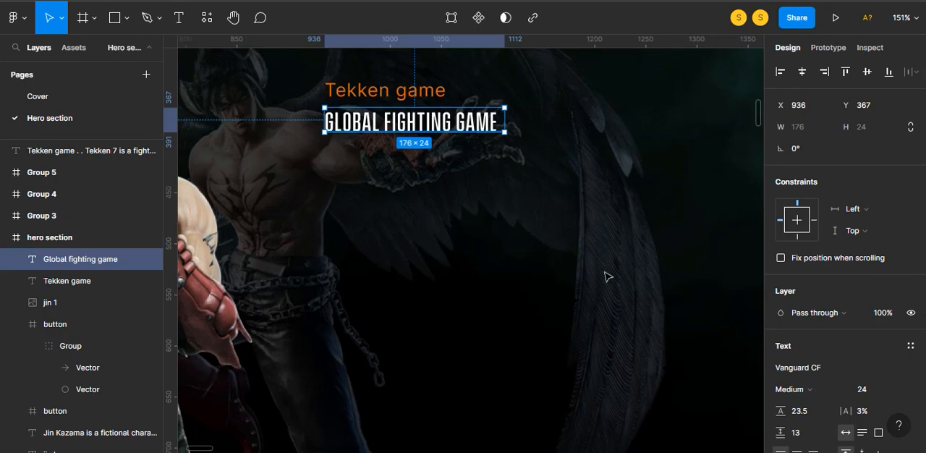
scroll(607, 276, down, 5)
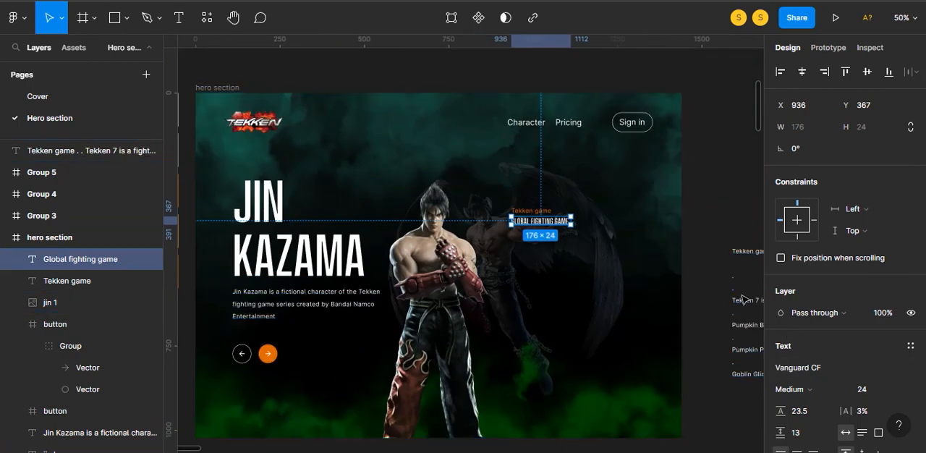
scroll(716, 311, down, 2)
key(i)
key(Escape)
click(522, 125)
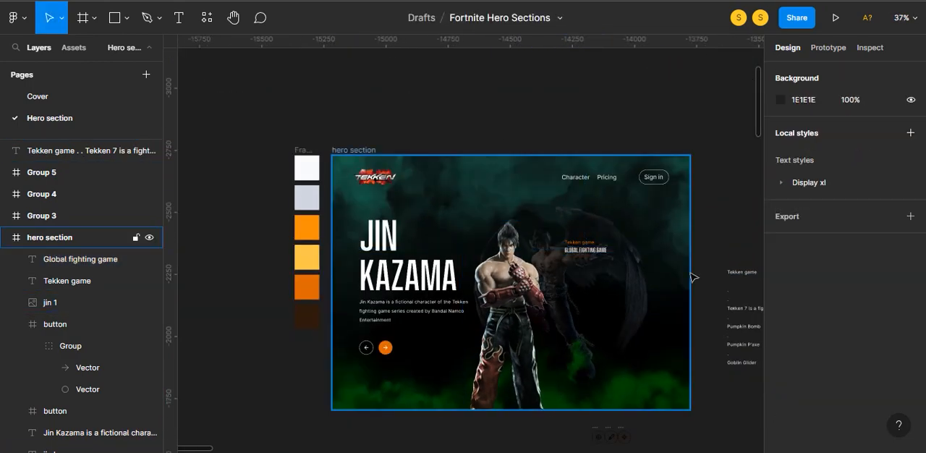
- Set the "Global fighting game" heading's font size to 30 and move the "Tekken game" label up to Y 333
scroll(690, 276, up, 5)
click(453, 196)
click(886, 390)
text(30)
key(Return)
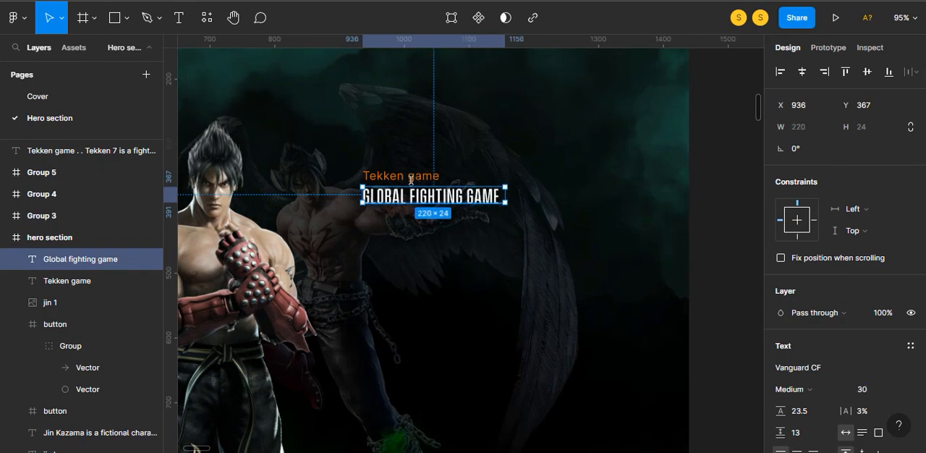
click(414, 177)
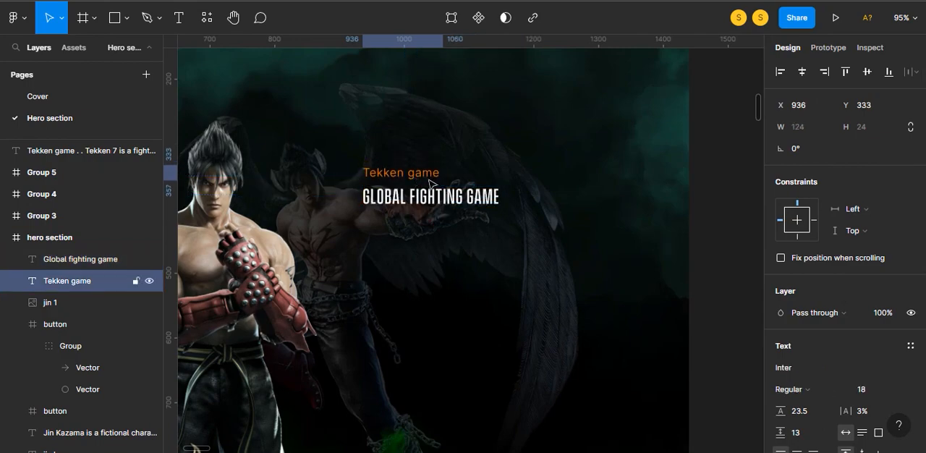
click(725, 234)
- Move the "Tekken 7 is a fighting game…" sentence from the notes block into a new text layer below the "Global fighting game" heading
scroll(501, 238, down, 4)
drag(661, 212, 660, 202)
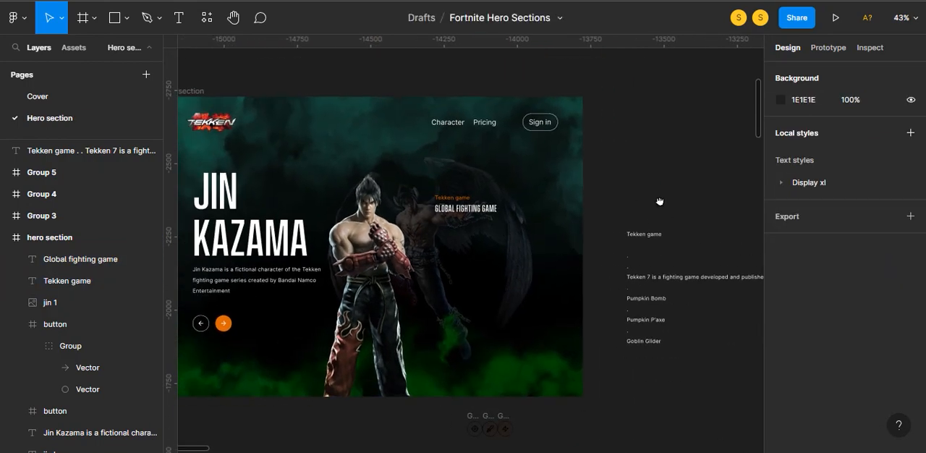
click(666, 288)
scroll(470, 246, right, 5)
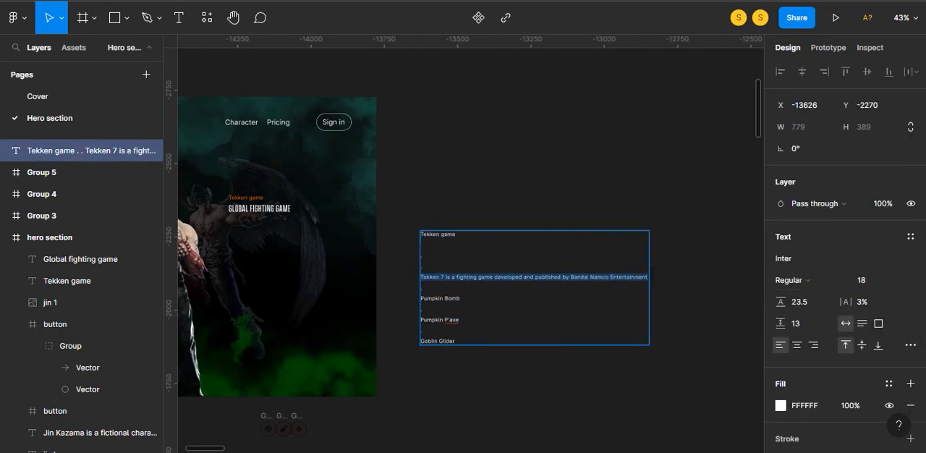
key(BackSpace)
click(513, 234)
scroll(513, 233, left, 5)
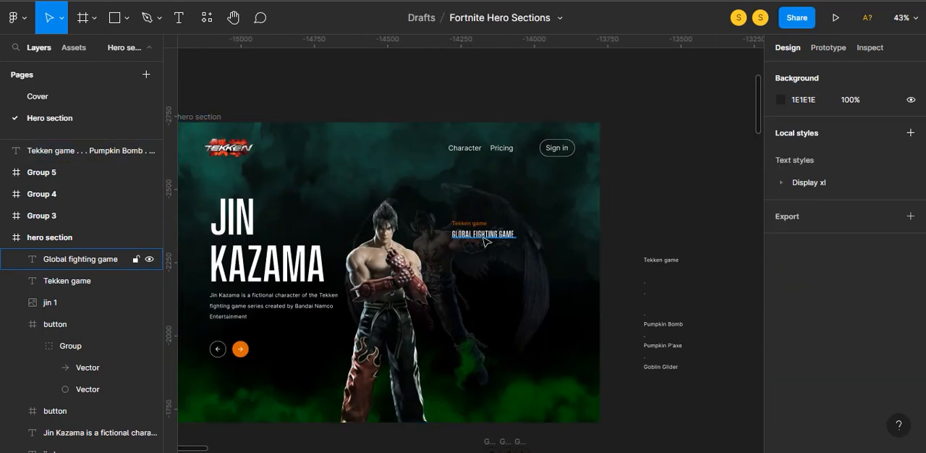
key(t)
click(452, 259)
text(Tekken 7 is a fighting game developed and published by)
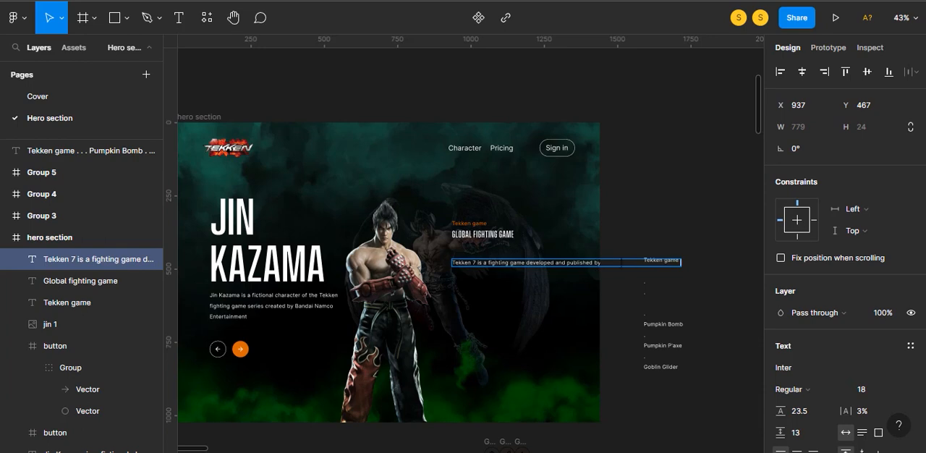
- Break the Tekken 7 description before "Bandai Namco Entertainment" and set its font size to 16, letter spacing to 0% and paragraph spacing to 0
key(Return)
click(626, 220)
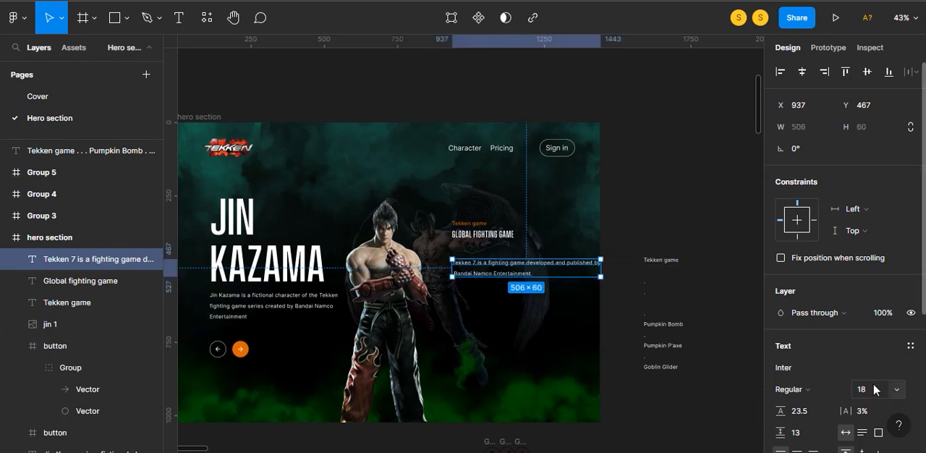
key(Return)
text(0)
key(Return)
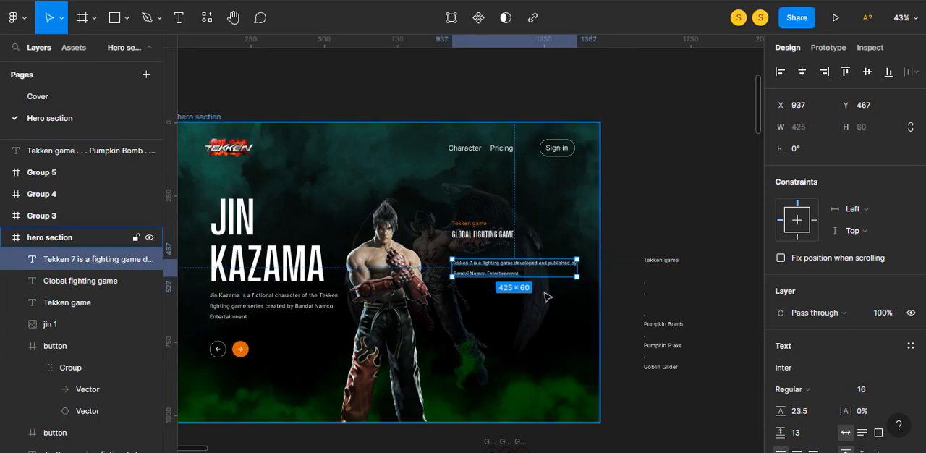
text(0)
key(Return)
- Move the Tekken 7 description closer to the heading and shift the label, heading and description up together
drag(486, 269, 485, 260)
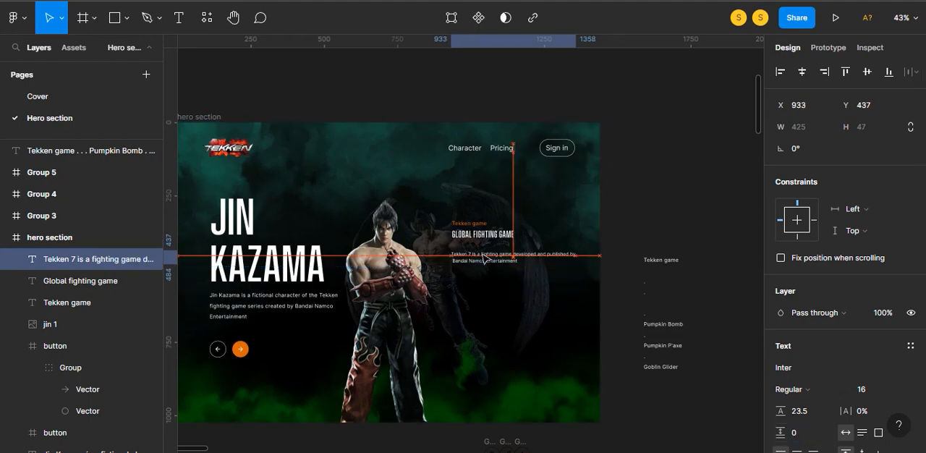
click(495, 292)
scroll(497, 294, up, 4)
click(483, 270)
shift+click(456, 228)
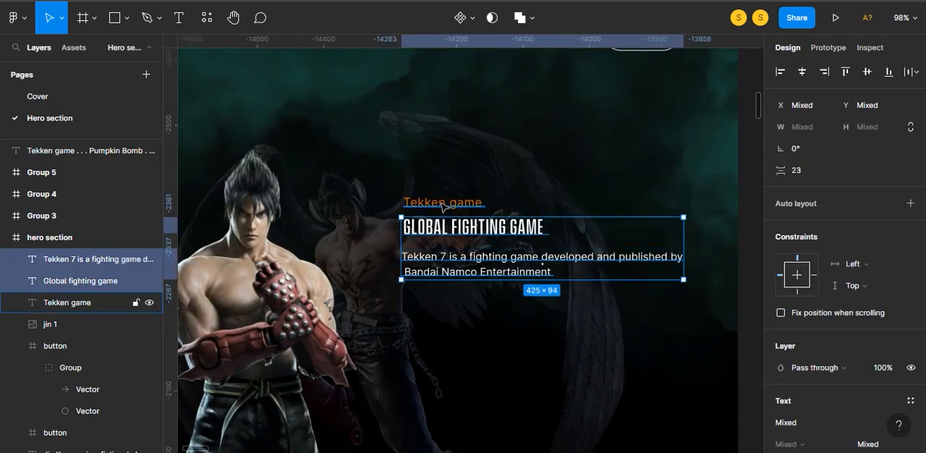
shift+click(440, 204)
drag(448, 225, 446, 187)
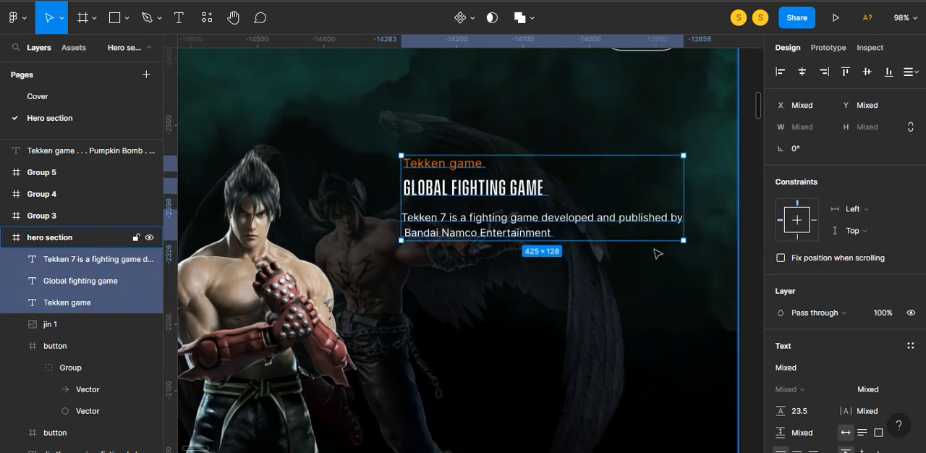
- Wrap the label, heading and description in a vertical auto layout with 20 spacing
key(shift+a)
click(814, 298)
text(20)
key(Return)
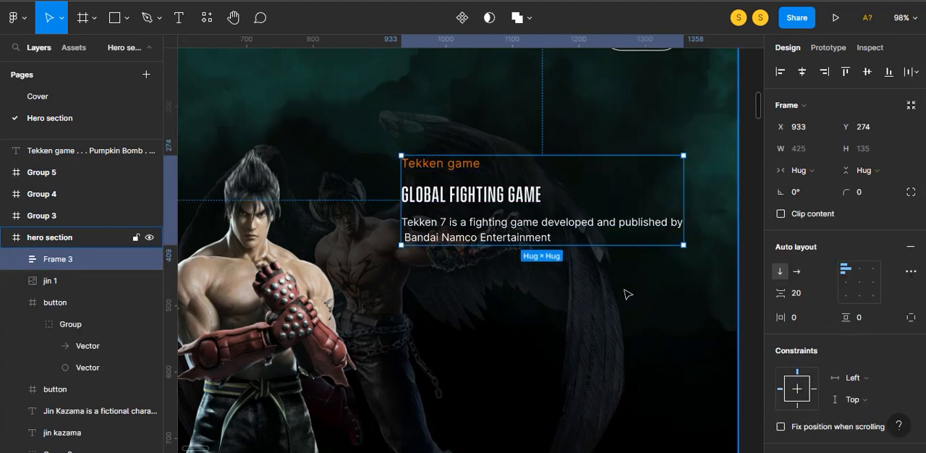
click(560, 295)
- Recolour the black in the three circular icon groups below the hero section to orange DC6803
scroll(541, 285, down, 5)
click(518, 409)
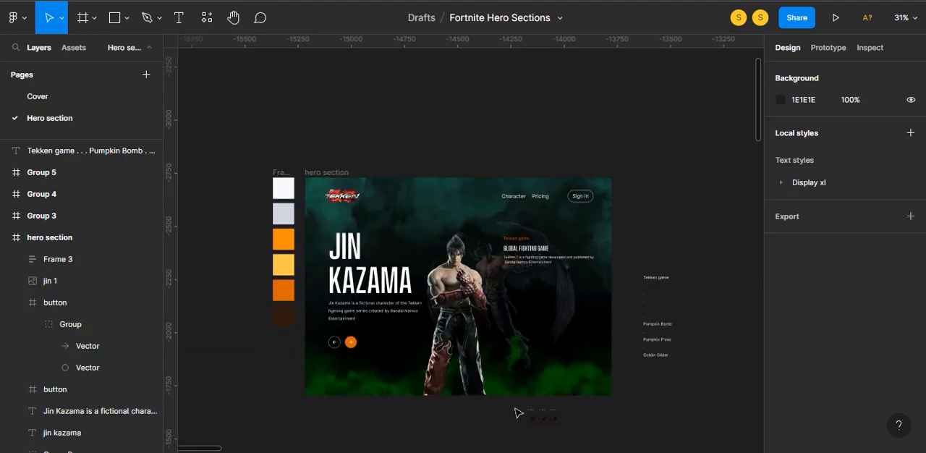
drag(514, 407, 581, 431)
scroll(848, 402, down, 3)
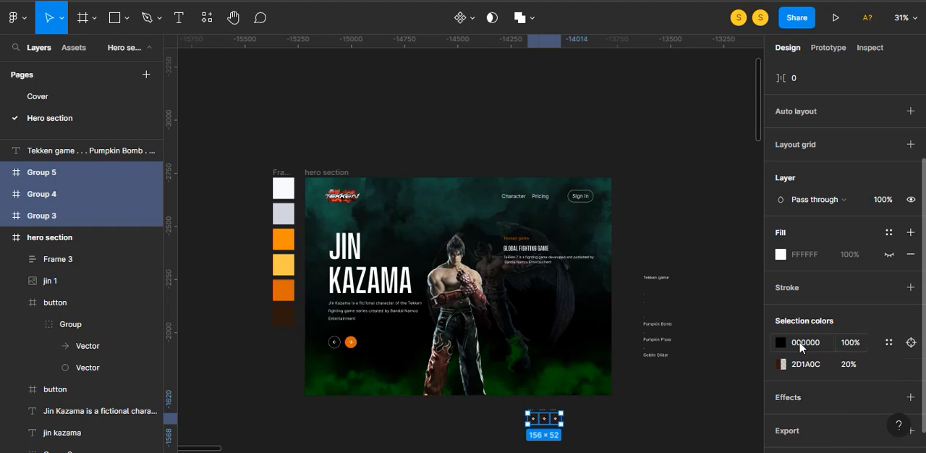
click(780, 342)
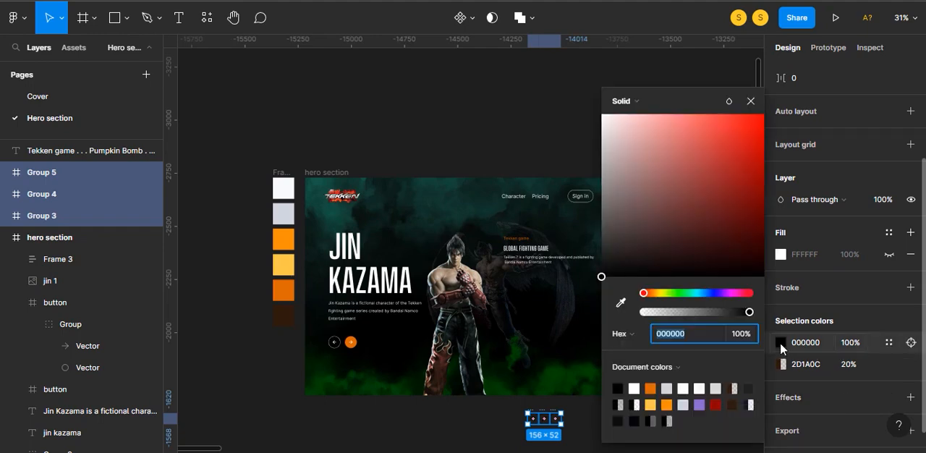
click(620, 303)
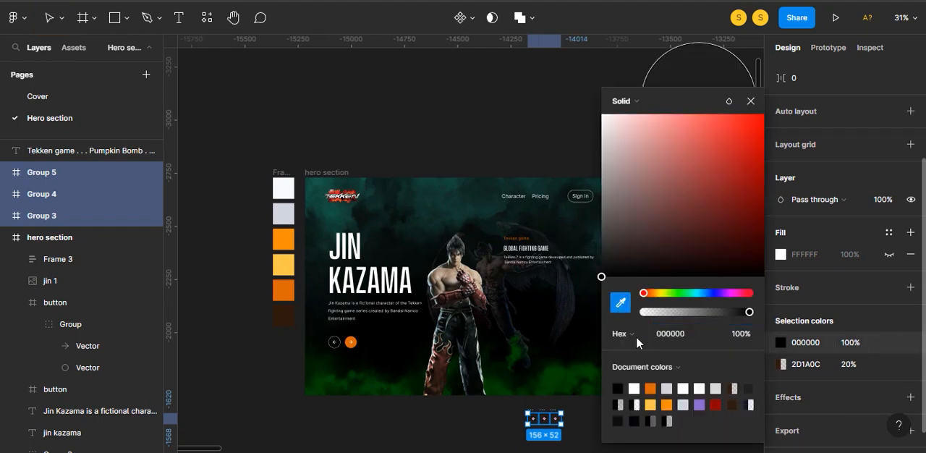
click(660, 382)
key(Escape)
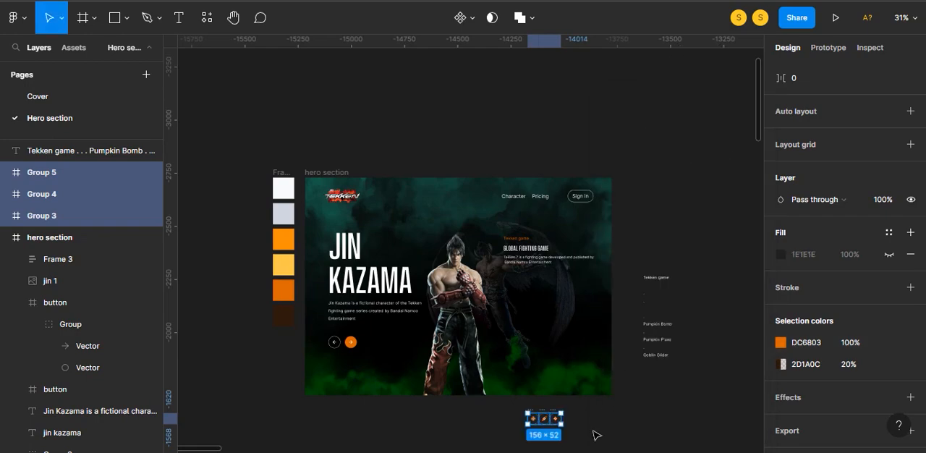
click(594, 432)
- Move the crosshair, sword and lightning icons into the hero section, spaced in a row below the Tekken 7 description
scroll(579, 424, up, 5)
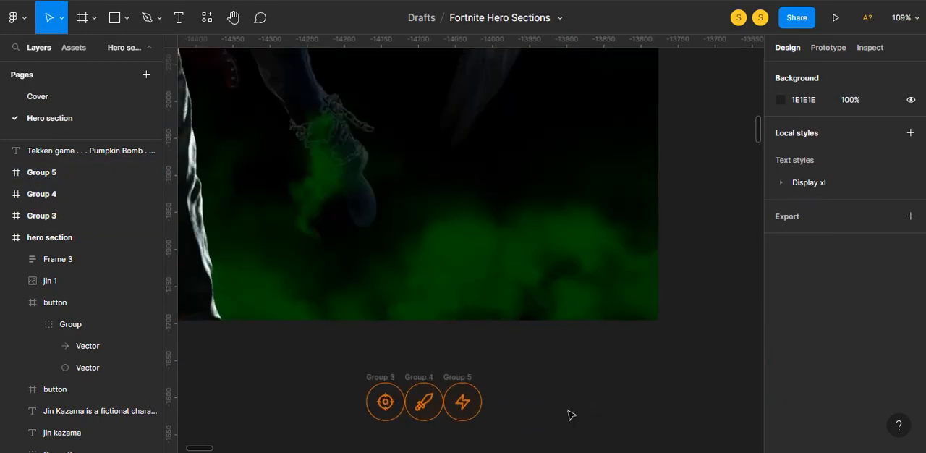
scroll(588, 421, up, 3)
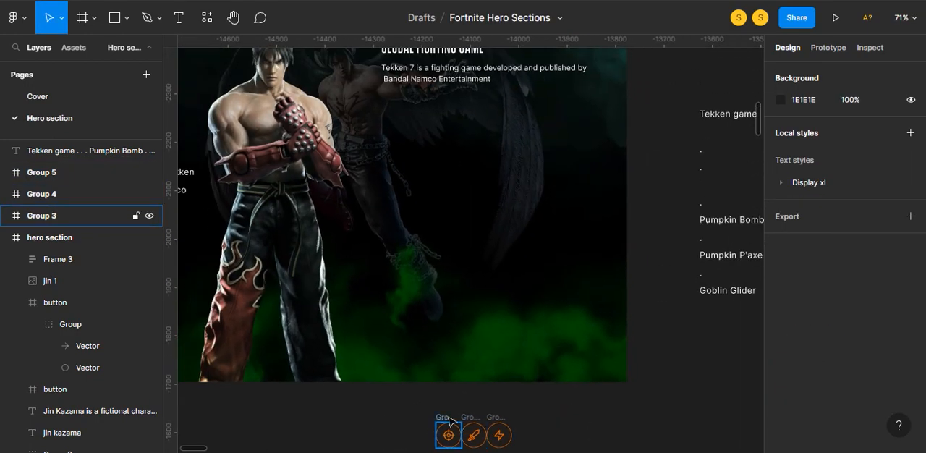
drag(450, 435, 399, 149)
drag(474, 434, 451, 149)
drag(498, 414, 510, 129)
click(479, 419)
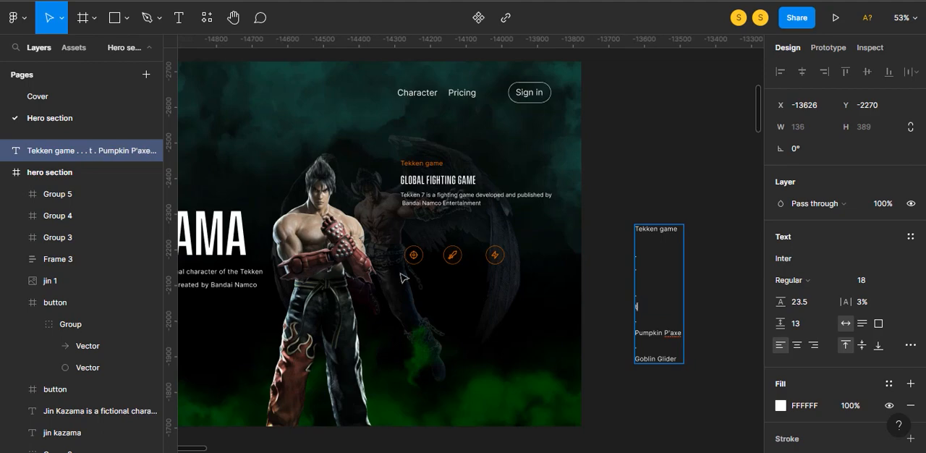
- Add the label "Pumpkin Bomb" below the crosshair icon and align the two on their horizontal centres
click(407, 294)
key(t)
click(406, 285)
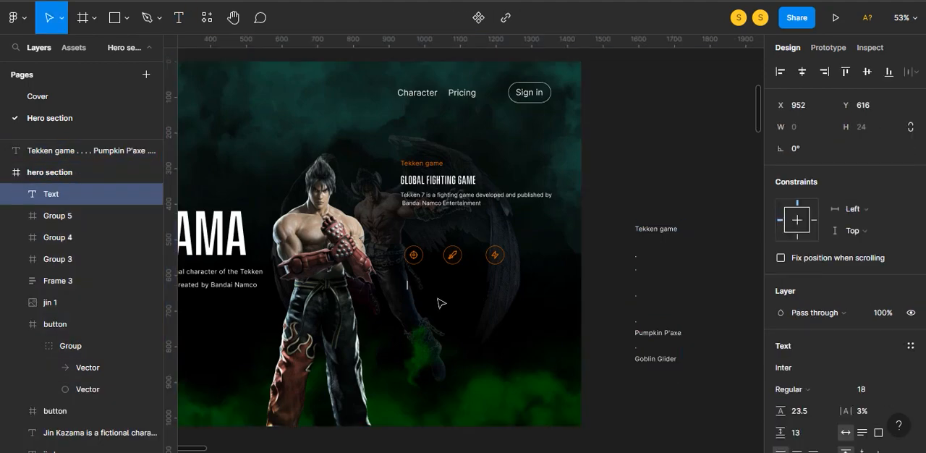
click(629, 298)
click(69, 194)
shift+click(58, 259)
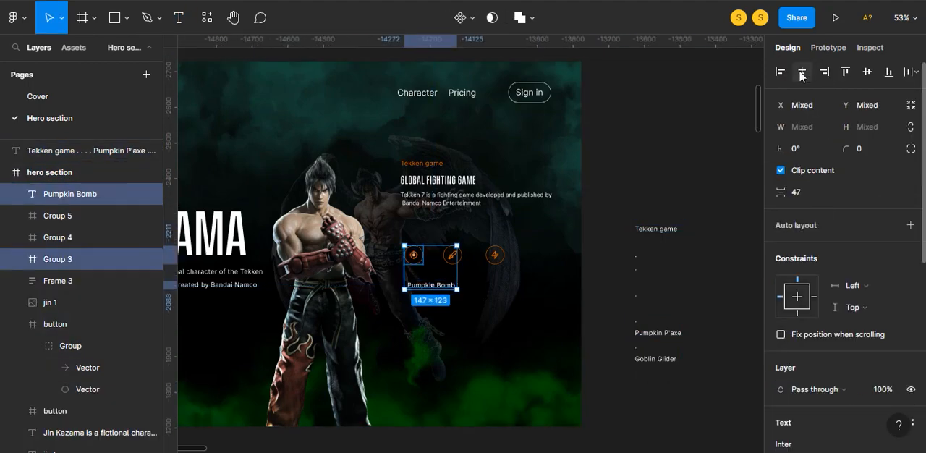
click(802, 72)
- Move the crosshair icon and its Pumpkin Bomb label together to the left, away from the sword icon
click(611, 244)
click(431, 259)
shift+click(431, 284)
drag(433, 260, 414, 257)
click(389, 316)
- Draw a 16 × 16 star below the Pumpkin Bomb label and duplicate it into a row of five touching stars
scroll(390, 316, up, 5)
drag(492, 306, 497, 288)
key(Escape)
click(127, 17)
click(87, 133)
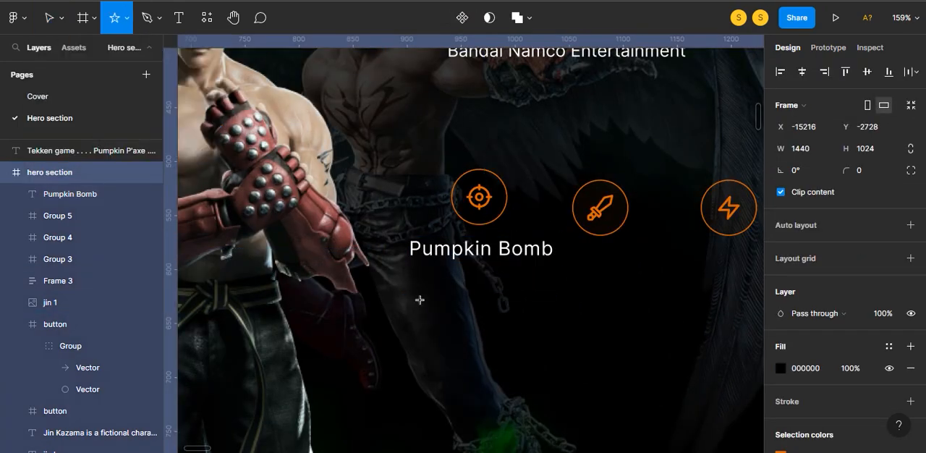
mouse_move(416, 280)
mouse_down()
mouse_move(435, 298)
mouse_move(450, 292)
mouse_up()
key(Return)
key(ctrl+d)
key(ctrl+d)
key(ctrl+d)
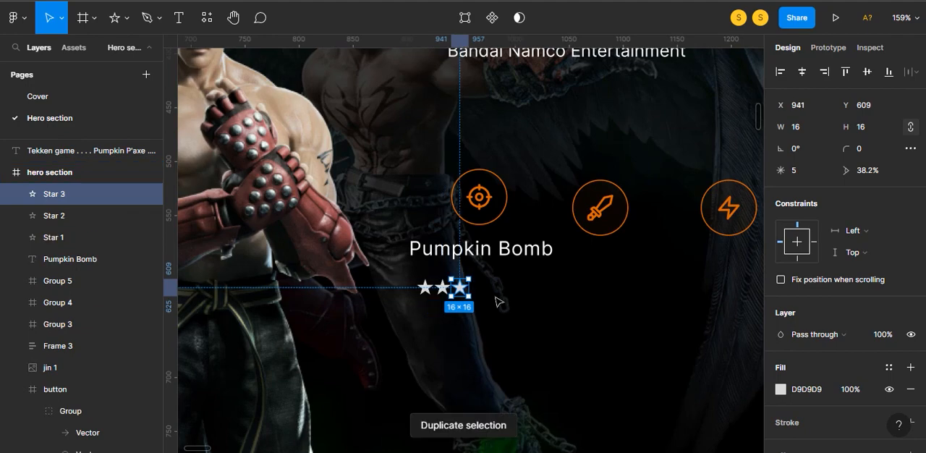
- Wrap the five stars in a horizontal auto layout with 0 spacing
shift+click(476, 288)
shift+click(460, 289)
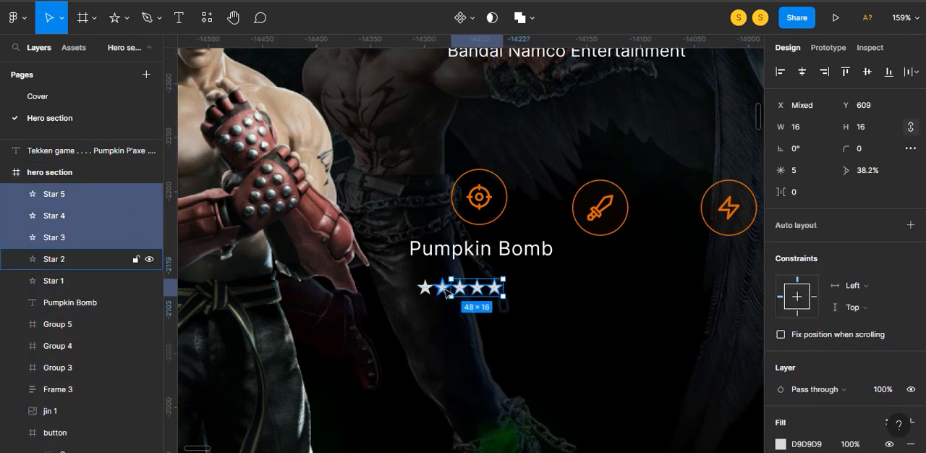
shift+click(442, 288)
shift+click(426, 288)
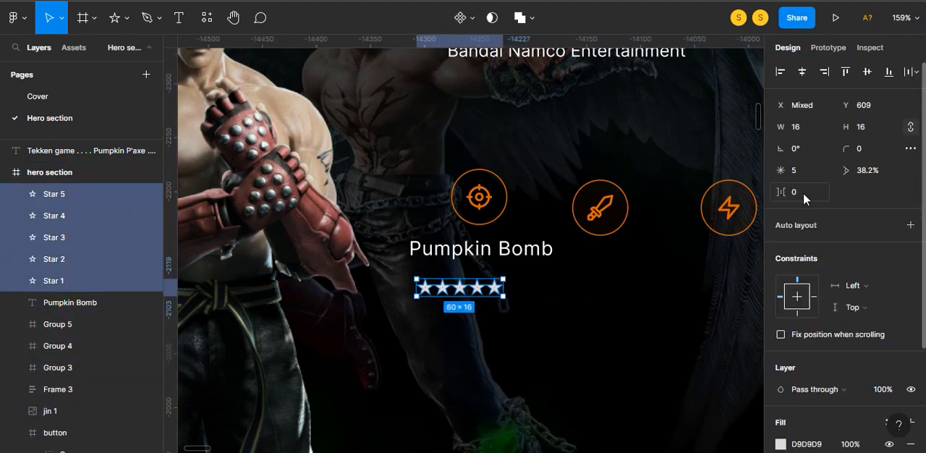
key(shift+a)
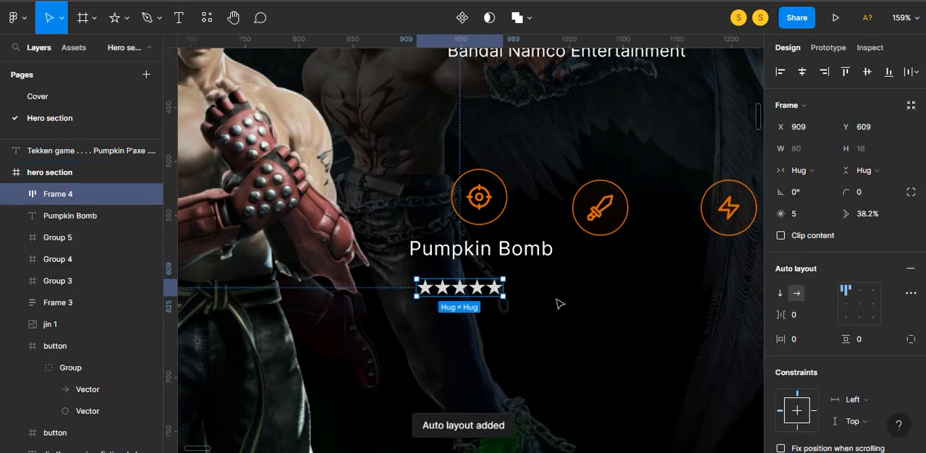
scroll(558, 302, down, 5)
click(687, 274)
scroll(538, 319, up, 2)
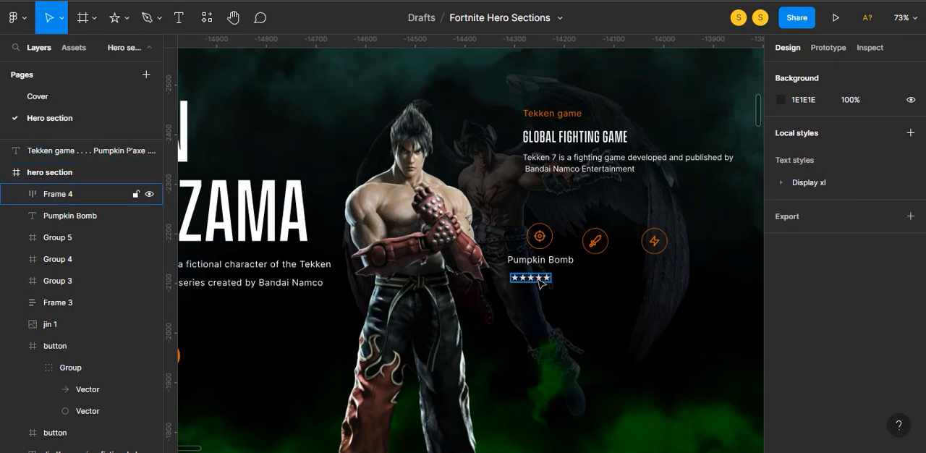
- Try to recolour the whole five-star row with the dark orange palette swatch
double_click(538, 279)
key(Escape)
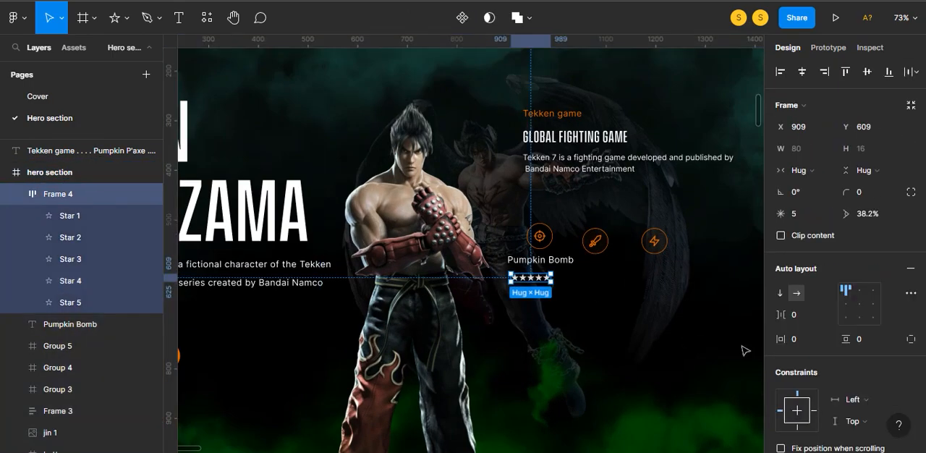
scroll(674, 343, down, 2)
key(i)
click(322, 284)
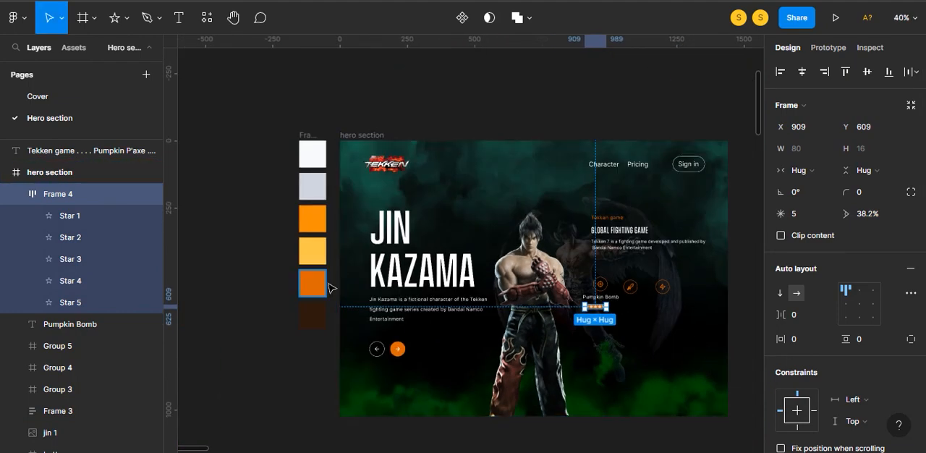
key(ctrl+z)
- Recolour the first four stars of the rating row with the yellow palette swatch
scroll(594, 310, up, 5)
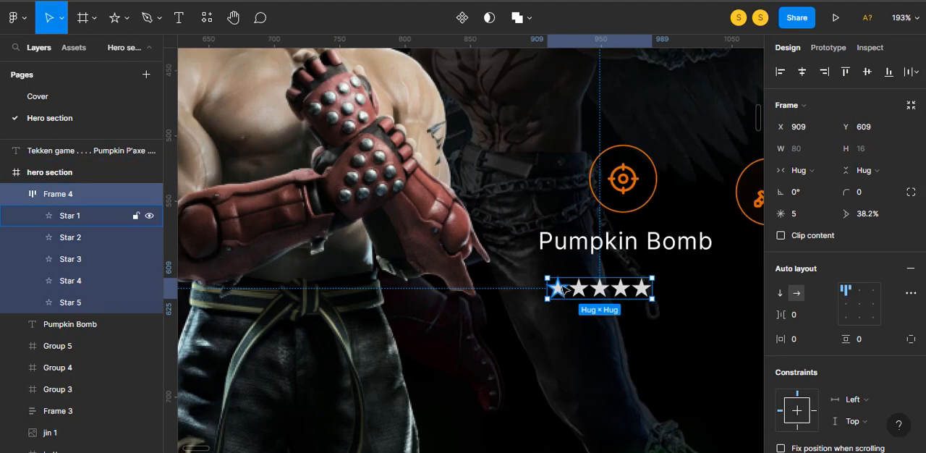
ctrl+click(558, 289)
ctrl+shift+click(579, 290)
ctrl+shift+click(599, 290)
ctrl+shift+click(620, 289)
scroll(601, 293, down, 5)
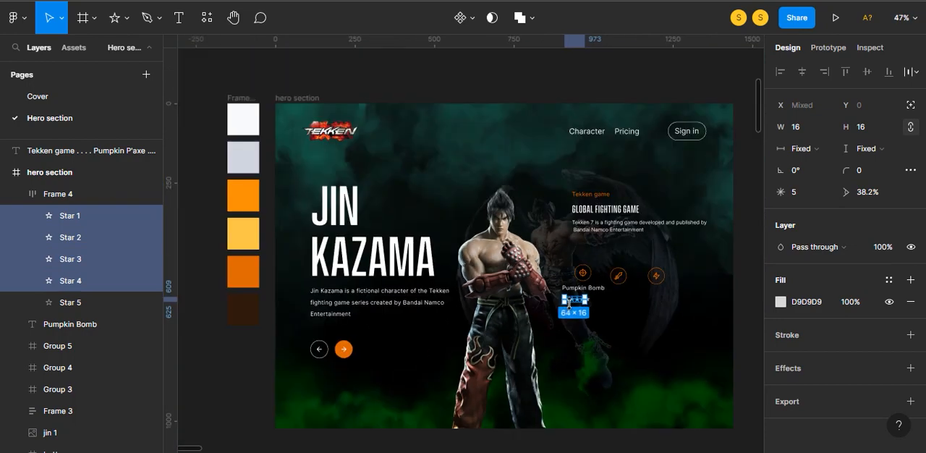
key(i)
click(248, 230)
click(496, 77)
- Centre the crosshair icon, Pumpkin Bomb label and star row horizontally and wrap them in a vertical auto layout with 10 spacing
scroll(616, 337, up, 5)
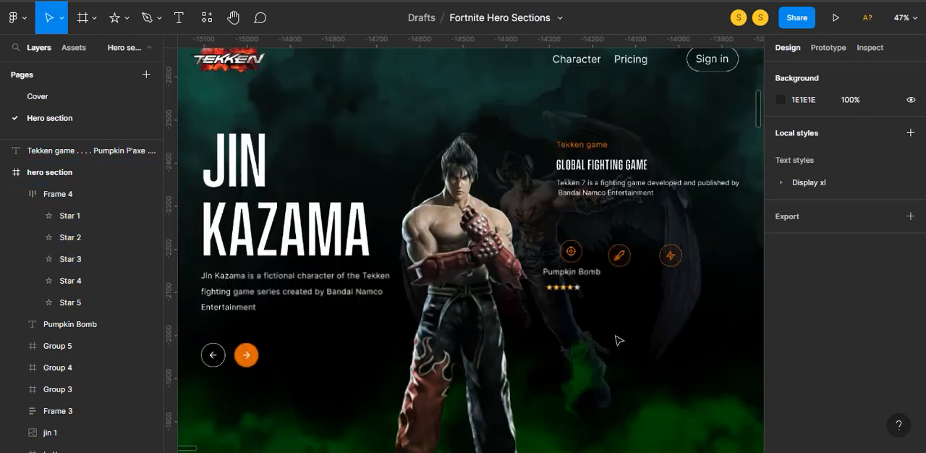
click(526, 237)
shift+click(522, 197)
shift+click(520, 152)
key(alt+h)
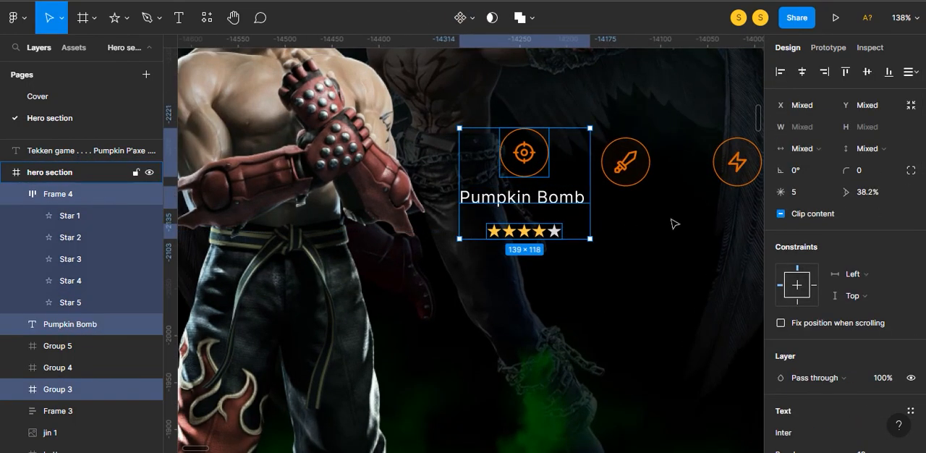
key(shift+a)
click(808, 315)
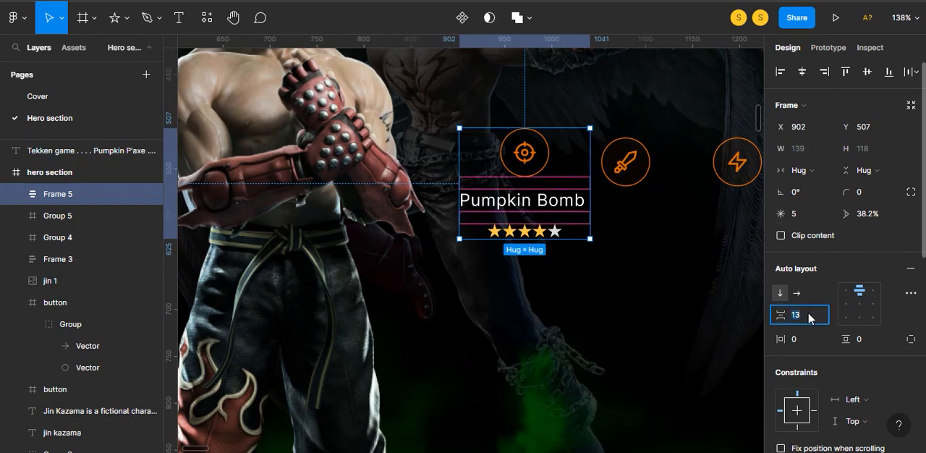
text(10)
key(Return)
click(744, 317)
- Duplicate the Pumpkin Bomb star rating row and place the copy below the Pumpkin P'axe label
scroll(623, 181, down, 3)
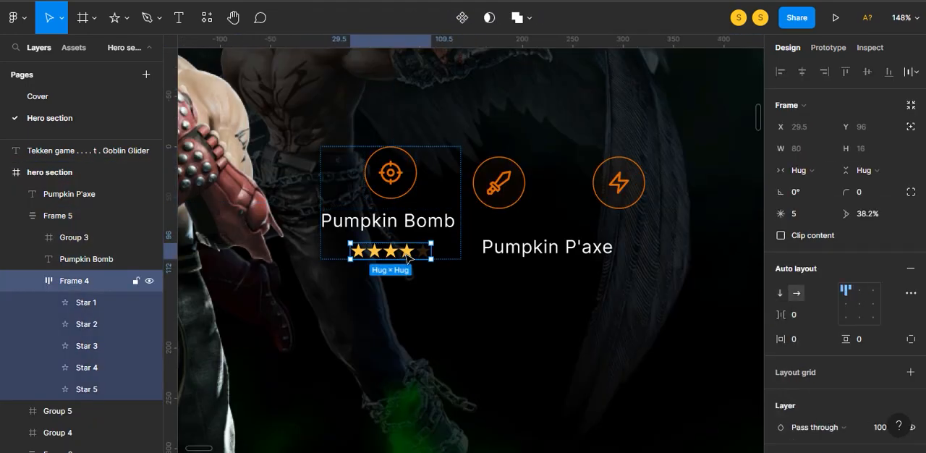
drag(394, 250, 548, 287)
key(ctrl+z)
drag(396, 251, 491, 208)
- Centre the sword icon, Pumpkin P'axe label and star row horizontally and wrap them in a vertical auto layout with 10 spacing
click(536, 262)
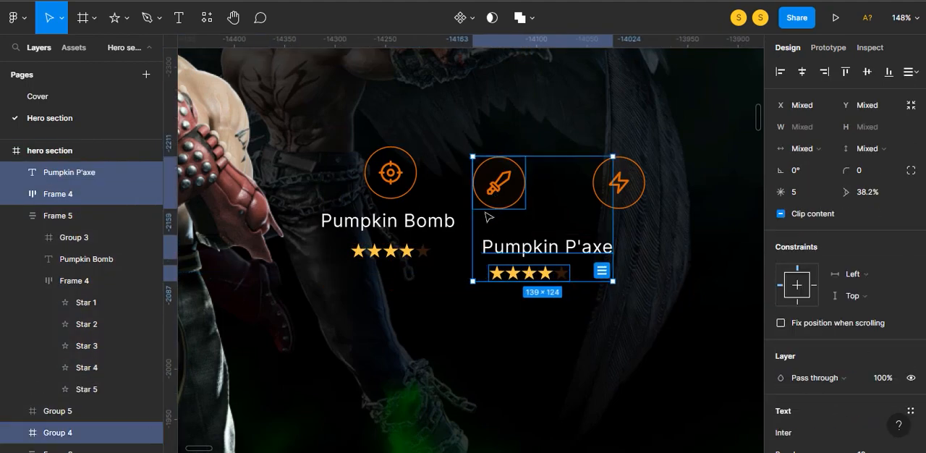
key(alt+v)
key(ctrl+z)
key(alt+h)
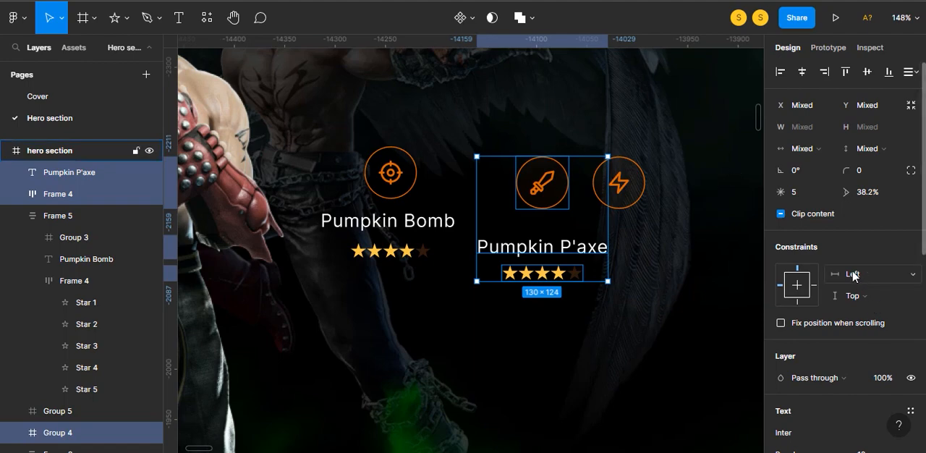
key(shift+a)
click(800, 316)
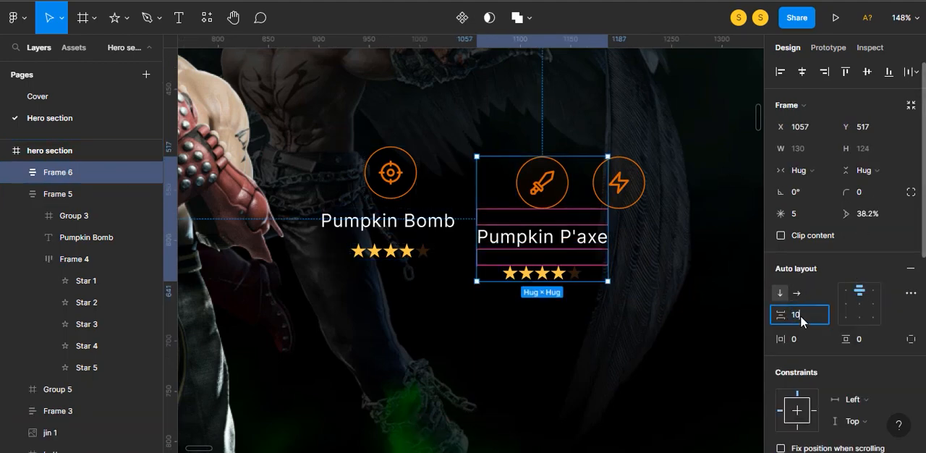
key(Return)
click(633, 296)
- Move the lightning icon further right of the Pumpkin P'axe item and place a copy of the star rating row below it
drag(619, 184, 674, 189)
click(628, 185)
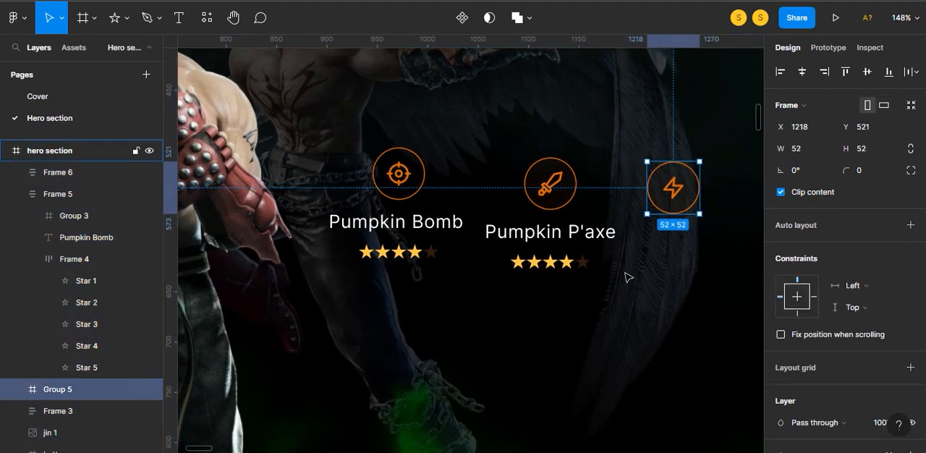
scroll(659, 277, down, 3)
drag(665, 277, 559, 260)
double_click(476, 254)
drag(476, 256, 571, 258)
key(ctrl+z)
click(628, 243)
- Add a "Pumpkin P'axe" text label between the lightning icon and its star row
scroll(577, 255, down, 4)
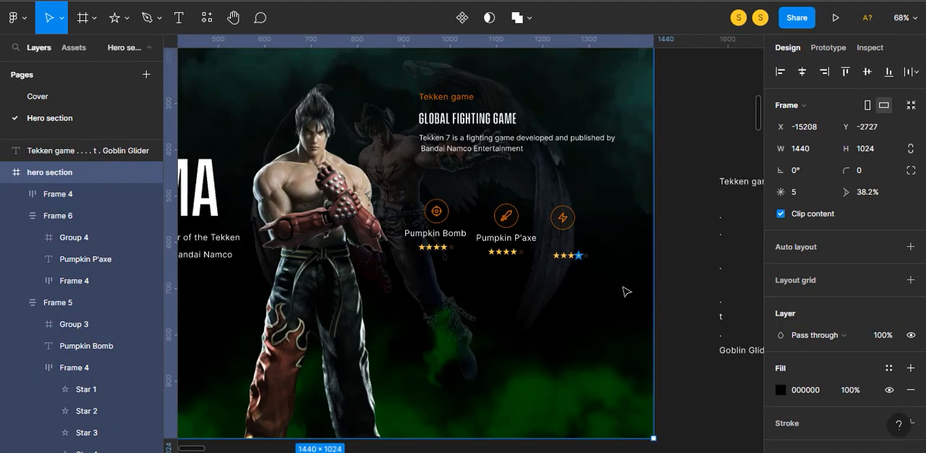
scroll(693, 325, down, 2)
click(657, 329)
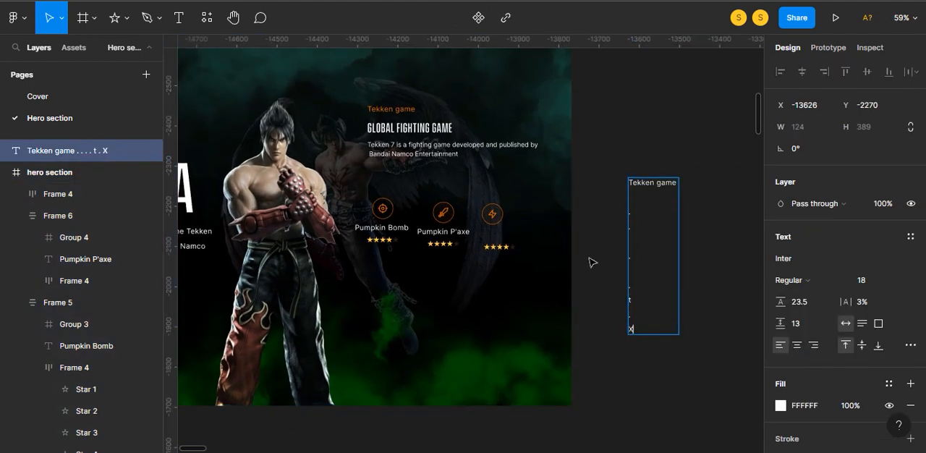
key(t)
click(468, 269)
text(Pumpkin P'axe)
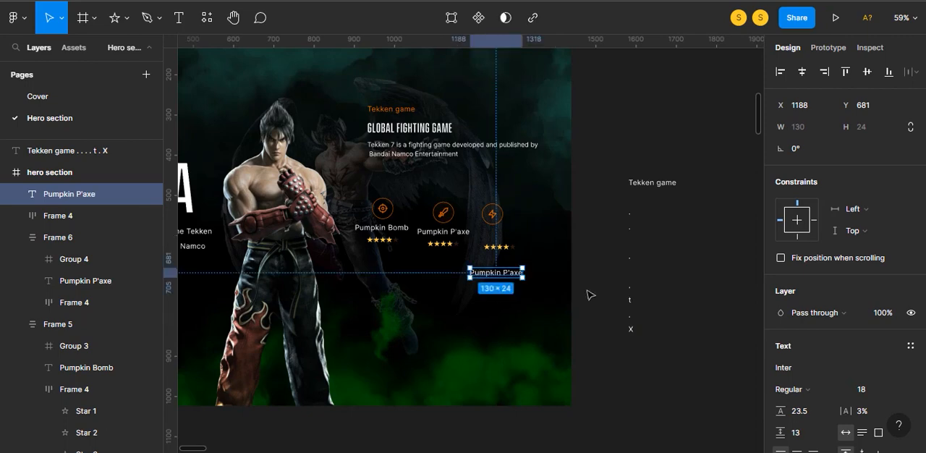
drag(505, 272, 512, 236)
- Wrap the lightning icon, its label and its star row in a centred vertical auto layout with 10 spacing
click(496, 247)
shift+click(499, 236)
shift+click(493, 215)
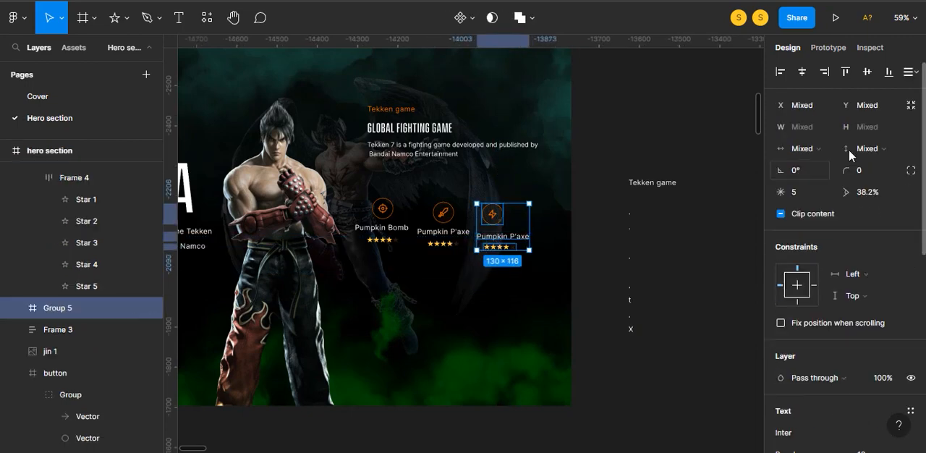
key(shift+a)
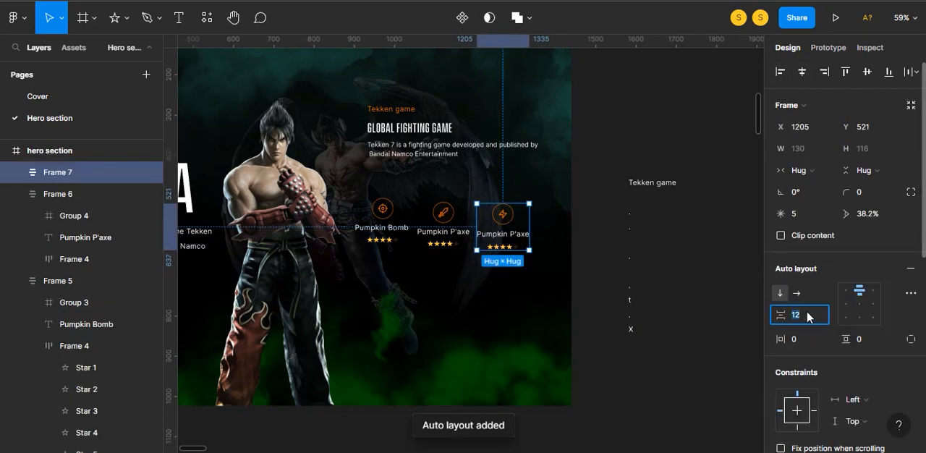
key(Return)
click(618, 364)
- Align the three rated icon items on their vertical centres and wrap them in a horizontal auto layout with 20 spacing
scroll(528, 365, down, 3)
scroll(475, 359, up, 4)
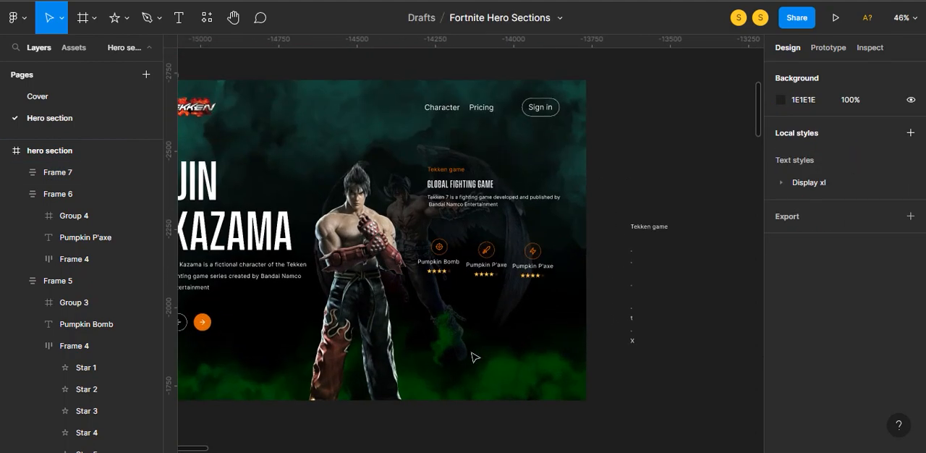
click(434, 217)
shift+click(492, 217)
shift+click(558, 217)
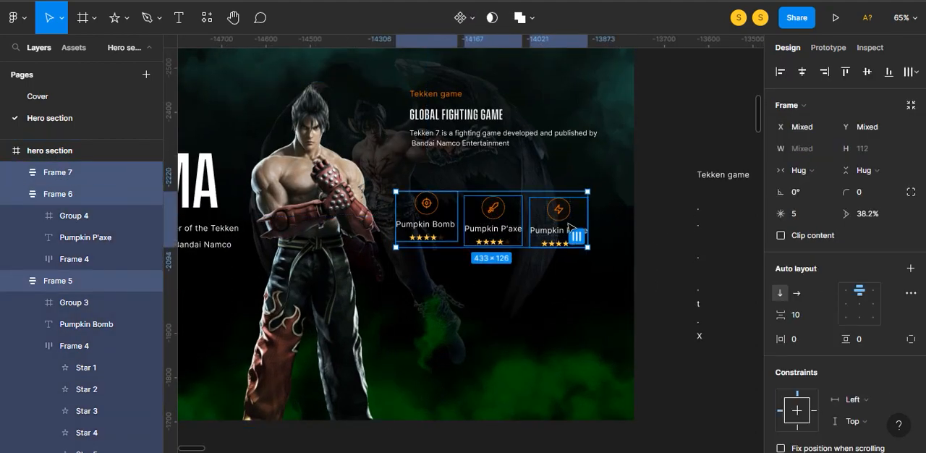
key(alt+h)
key(ctrl+z)
click(867, 72)
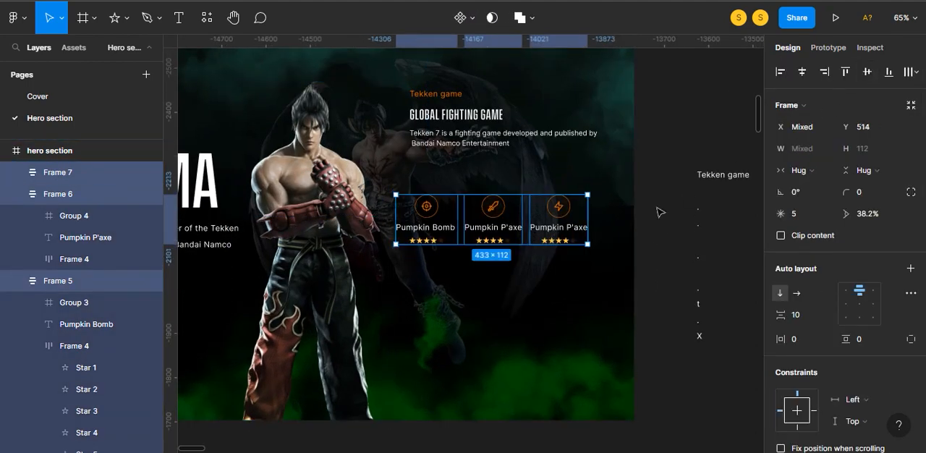
key(shift+a)
text(20)
key(Return)
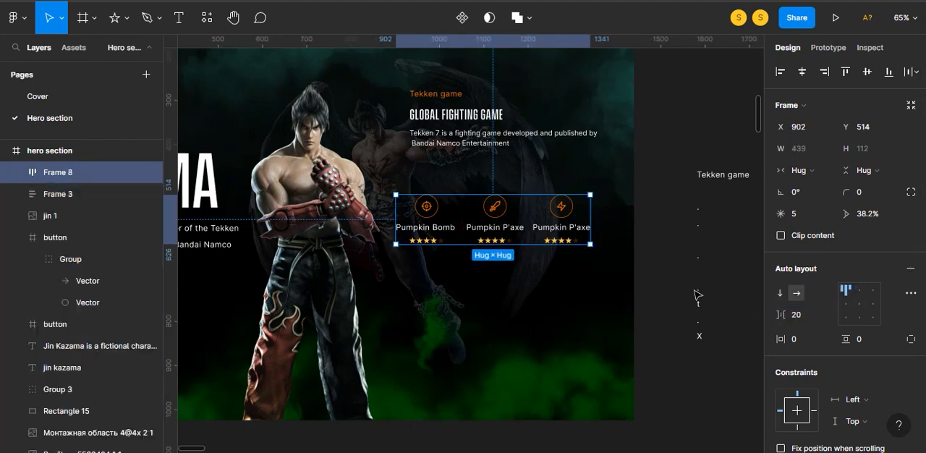
- Move the Tekken game text block down towards the rated icon row and align both on their left edges
click(665, 280)
drag(453, 144, 463, 188)
shift+click(488, 215)
click(779, 73)
click(666, 126)
click(493, 217)
shift+click(465, 165)
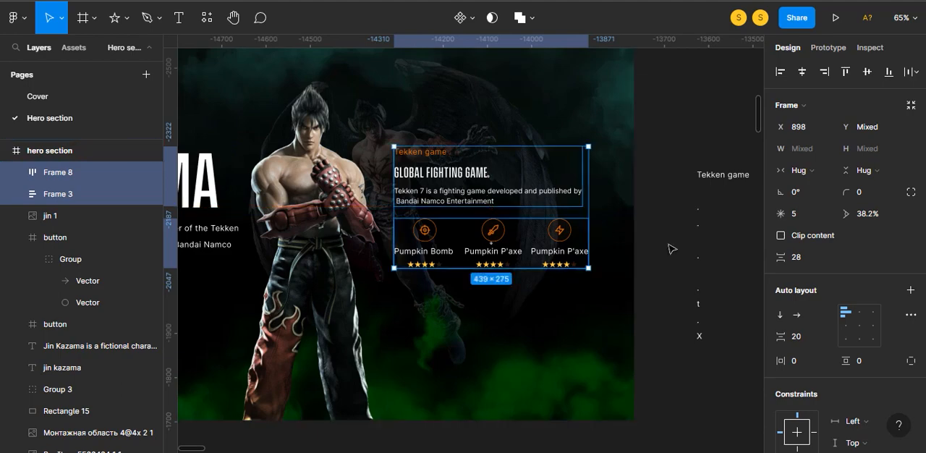
click(672, 248)
- Shift the Tekken game text block and the rated icon row up together
scroll(596, 255, down, 2)
click(542, 237)
shift+click(524, 215)
drag(522, 214, 528, 200)
click(624, 321)
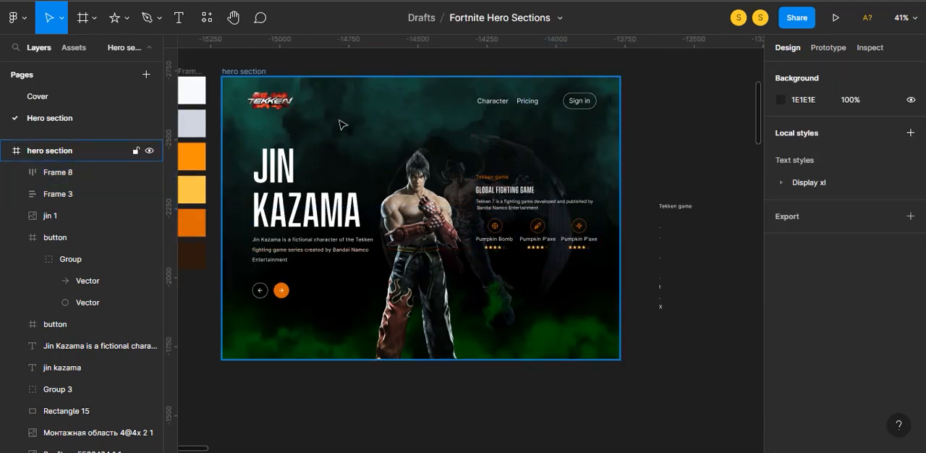
- Draw a 120 × 50 rectangle below the rated icon row and round its corners
click(127, 19)
click(137, 51)
drag(510, 269, 561, 288)
click(881, 134)
text(50)
click(819, 129)
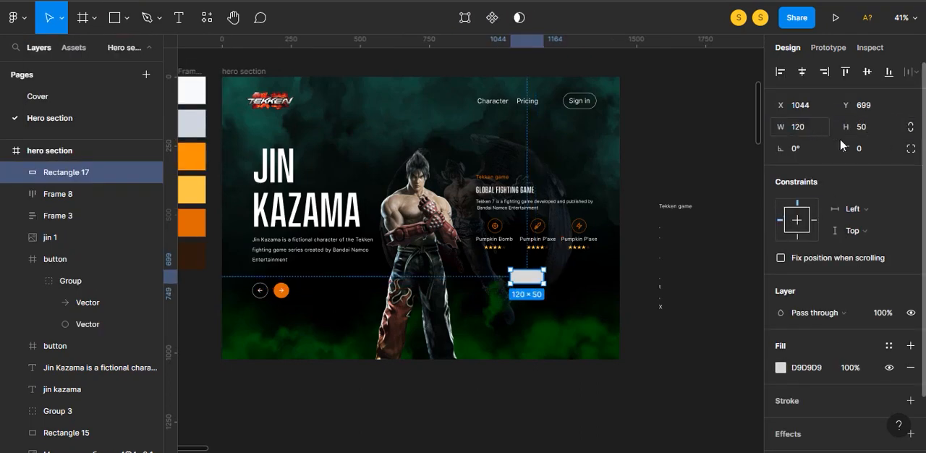
drag(846, 151, 870, 151)
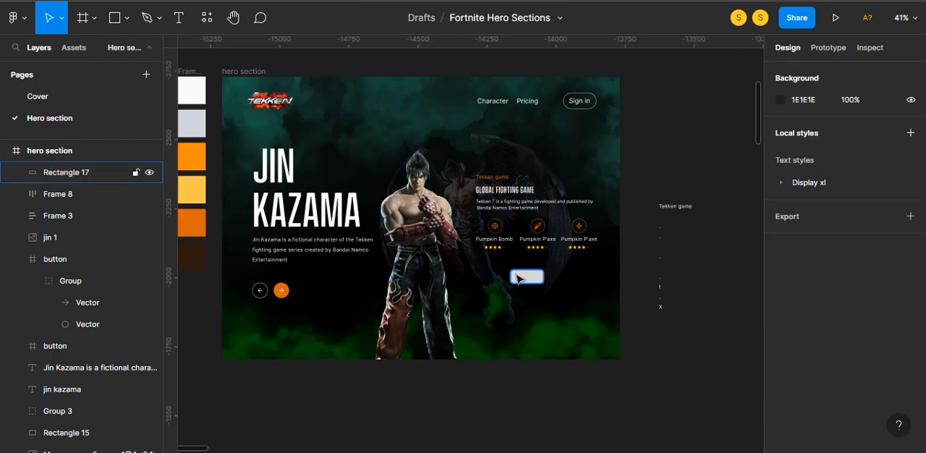
- Fill the new rectangle with the dark orange palette swatch
key(i)
click(202, 220)
click(664, 325)
scroll(530, 333, up, 5)
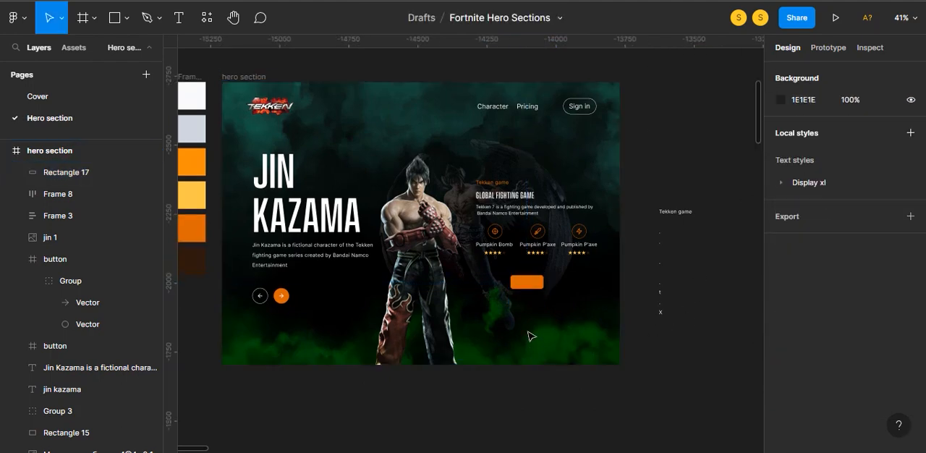
- Add a "Get Started" text label and centre it on the orange button rectangle
drag(530, 326, 488, 379)
key(t)
click(439, 347)
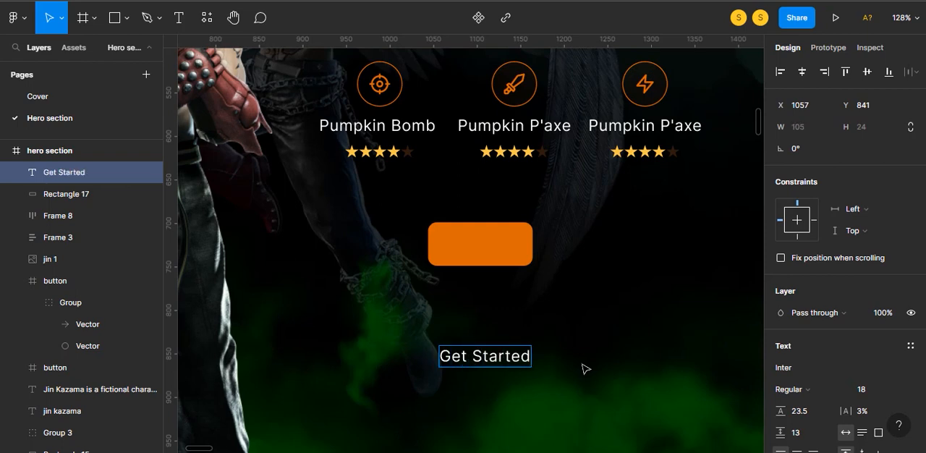
key(Escape)
scroll(815, 369, down, 4)
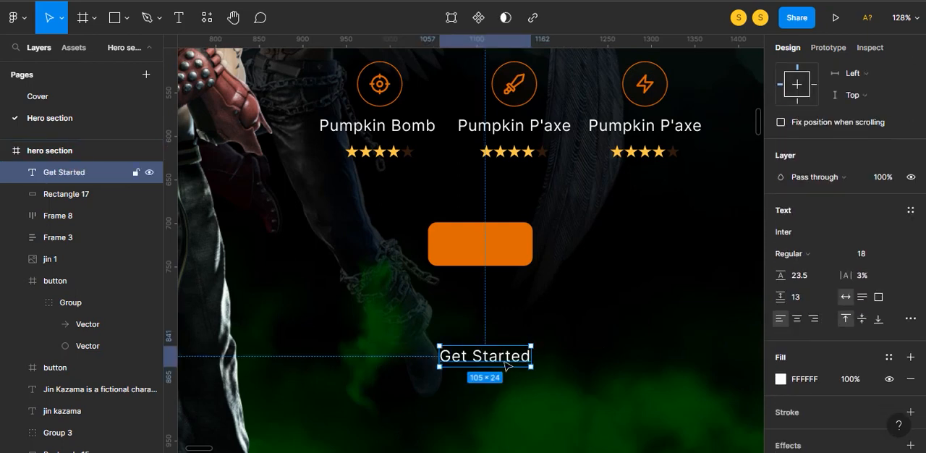
drag(502, 360, 497, 251)
shift+click(519, 261)
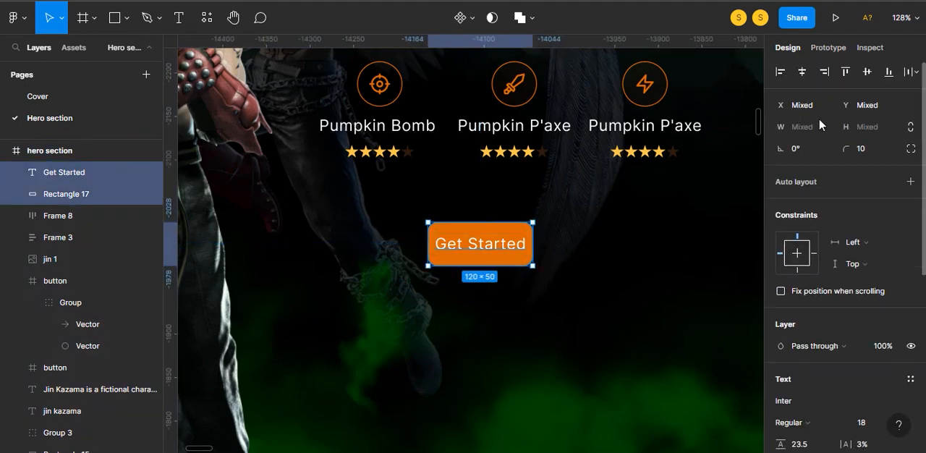
- Set the Get Started label's font size to 16, then group the recentred label with its orange rectangle
click(510, 247)
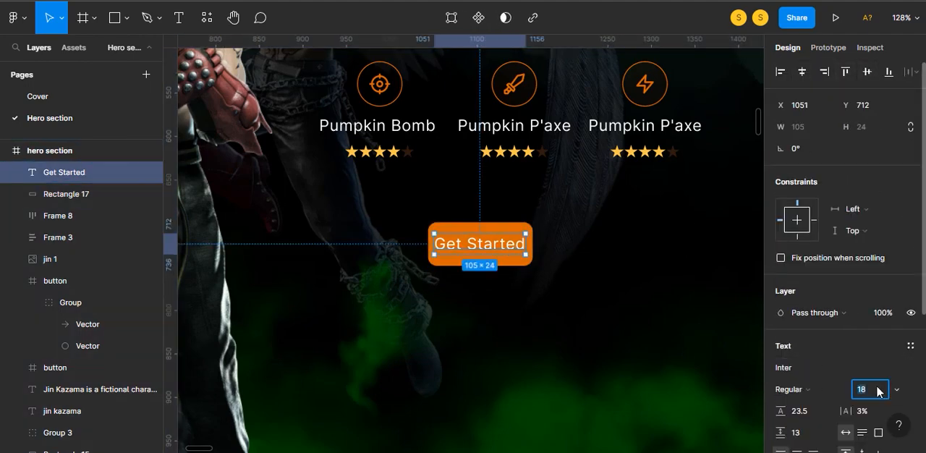
text(16)
shift+click(521, 259)
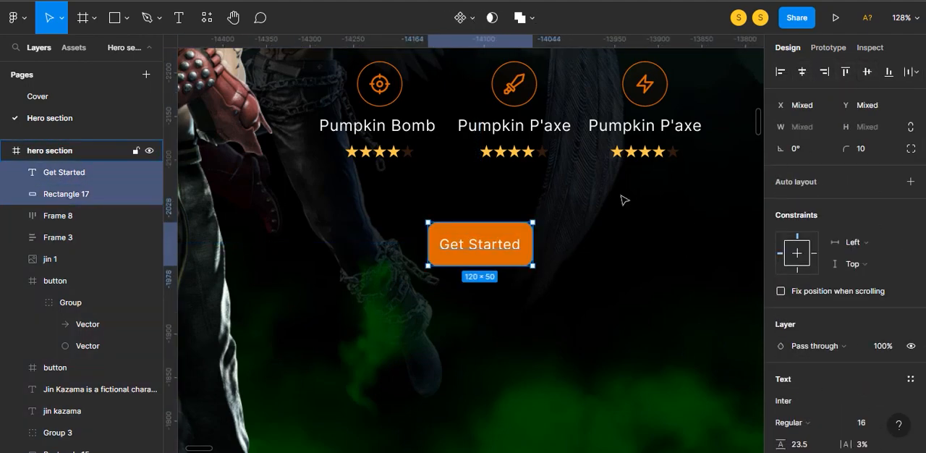
key(ctrl+g)
key(super+g)
- Move the rated icon row down 22 px, leaving a 50 px gap below the Tekken game text block
scroll(575, 246, down, 3)
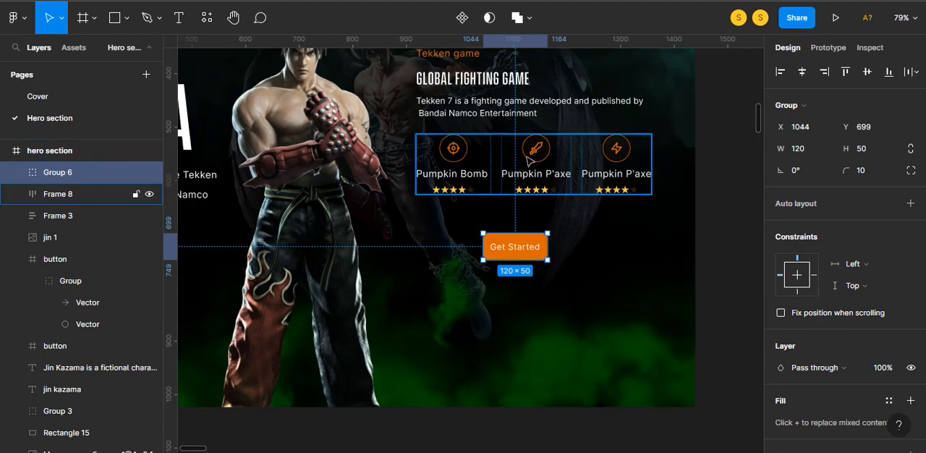
click(531, 161)
shift+click(534, 105)
scroll(565, 105, up, 1)
click(730, 174)
click(543, 210)
key(alt)
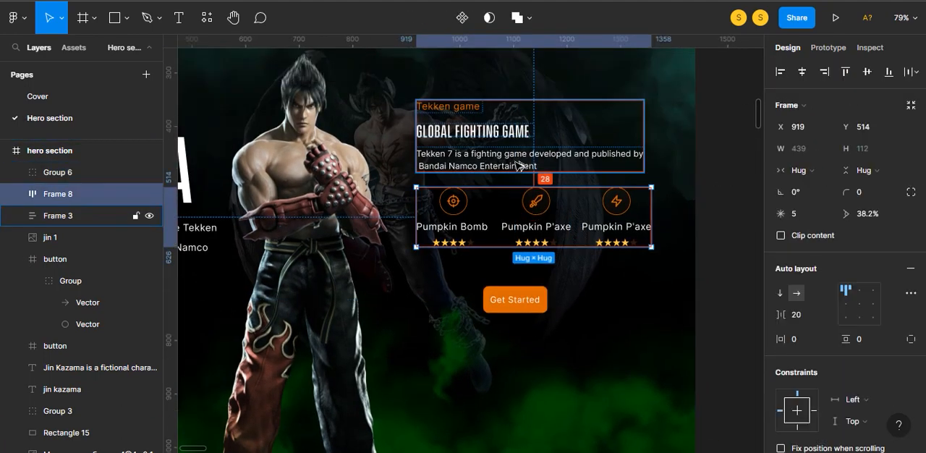
key(shift+Down)
key(shift+Down)
key(Down)
key(Down)
click(706, 289)
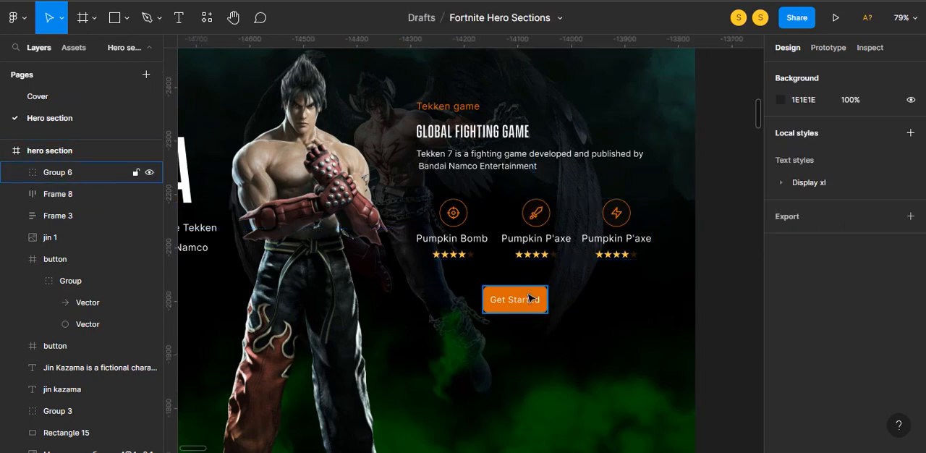
- Centre the Get Started button horizontally under the rated icon row
click(531, 298)
shift+click(539, 244)
click(801, 72)
click(706, 226)
scroll(706, 226, down, 3)
- Group the Get Started button, the rated icon row and the Tekken game text block together
click(606, 270)
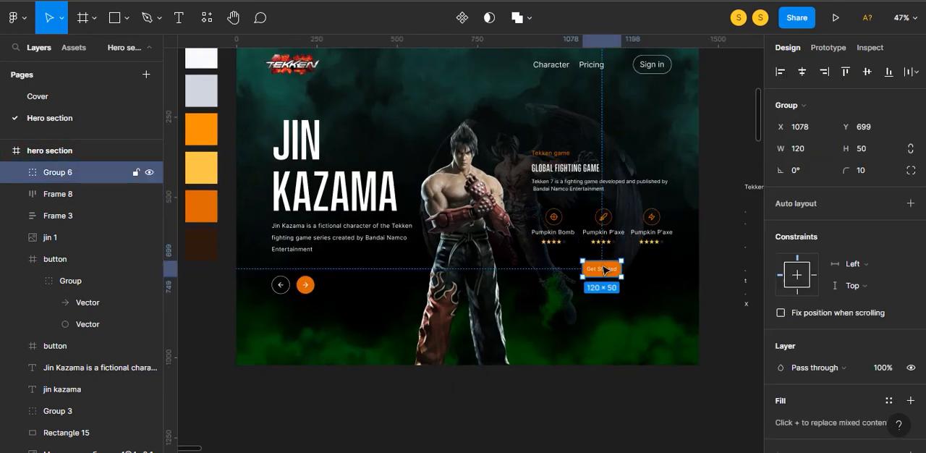
shift+click(611, 227)
shift+click(618, 184)
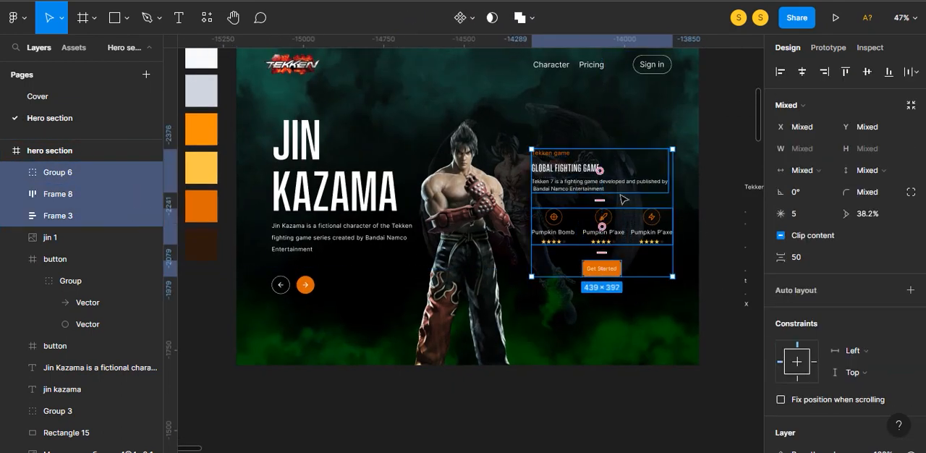
key(ctrl+g)
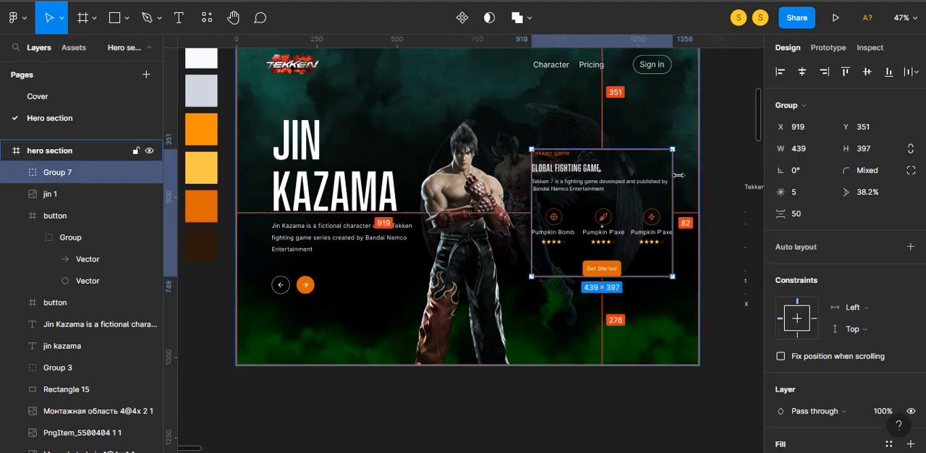
- Nudge the grouped game info 2 px to the right and centre it vertically in the hero section
key(Right)
key(Right)
click(866, 72)
click(692, 245)
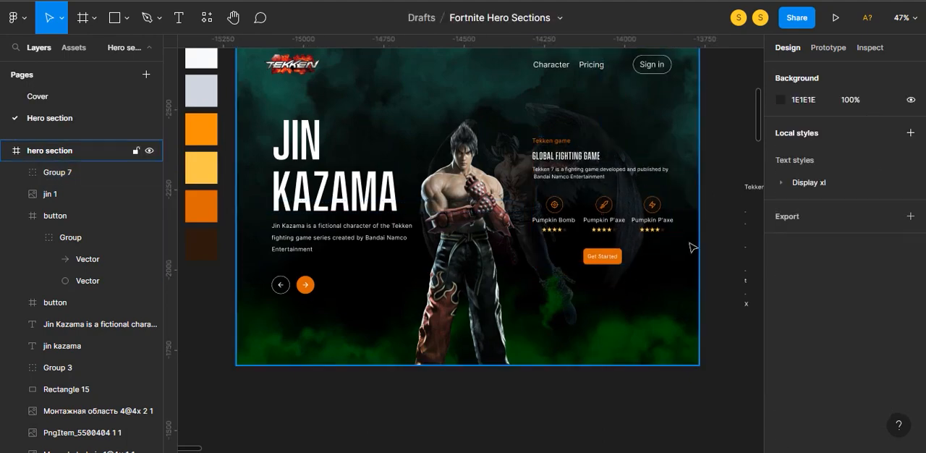
scroll(694, 279, down, 1)
scroll(647, 381, up, 5)
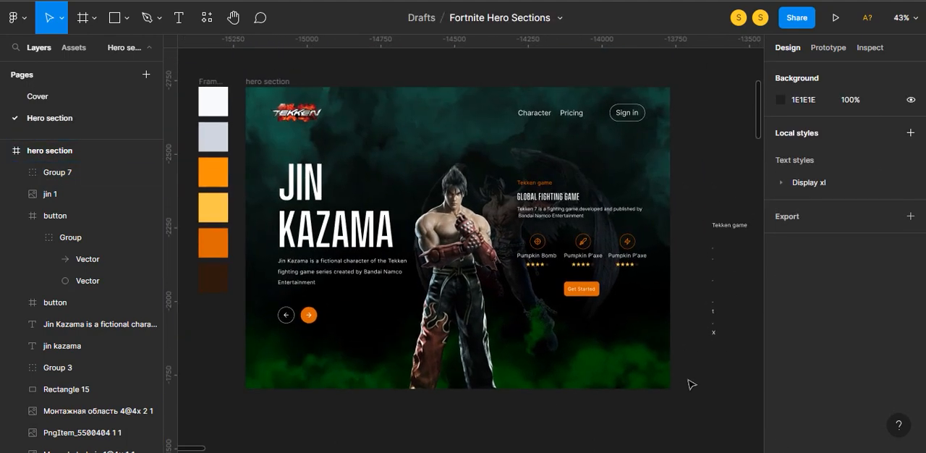
scroll(695, 343, up, 2)
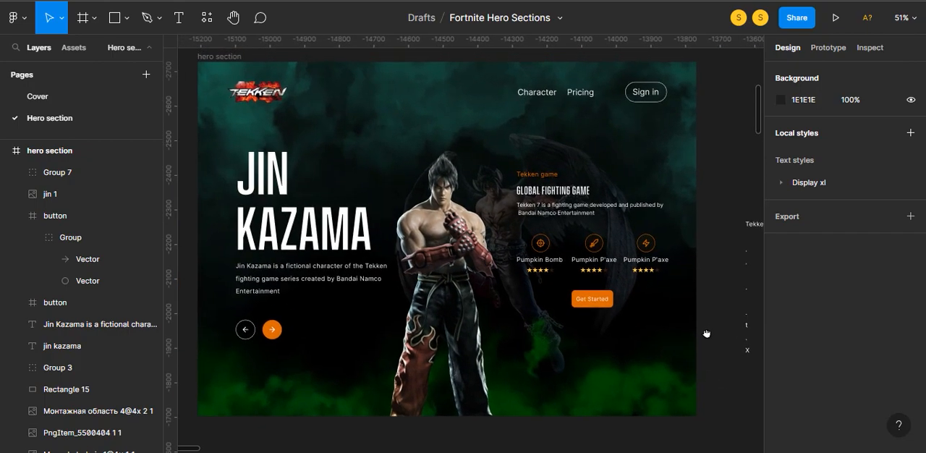